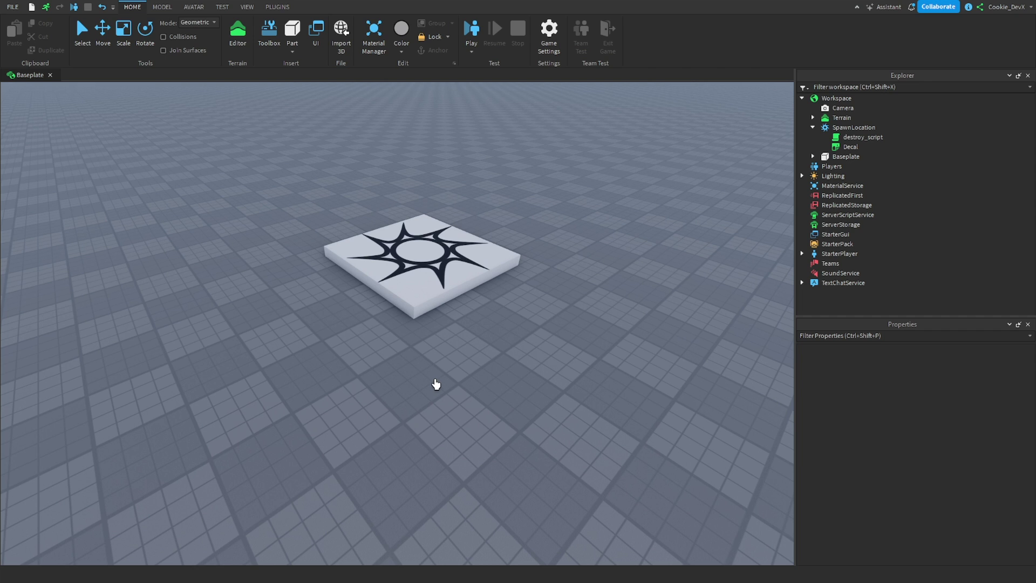
Orbit the viewport toward the horizon and switch to the Move tool
{"action": "right_click_drag", "start_coordinate": [434, 382], "coordinate": [441, 373]}
{"action": "left_click", "coordinate": [103, 35]}
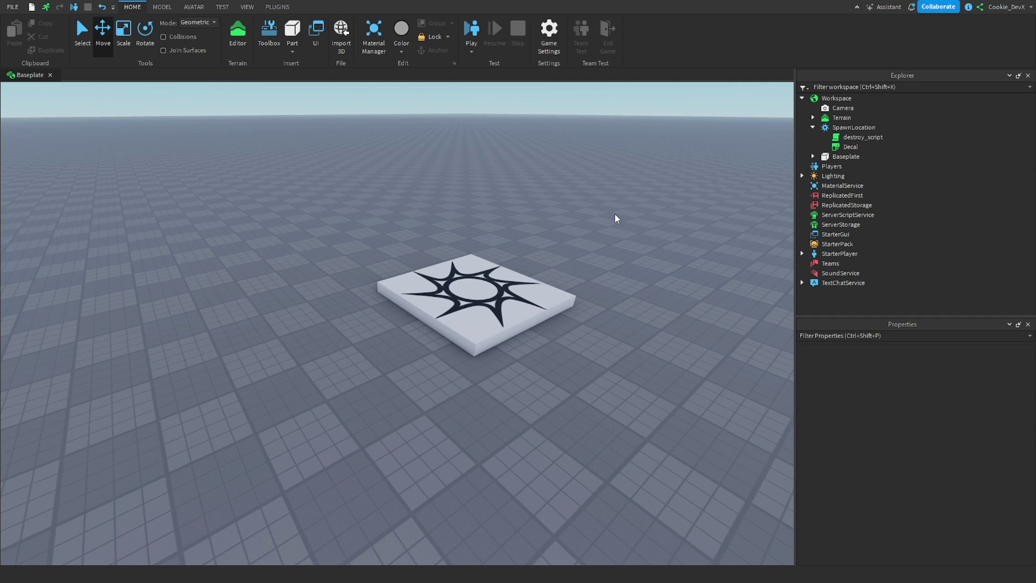
Open the AI Assistant chat and reposition its window over the viewport
{"action": "left_click", "coordinate": [884, 8]}
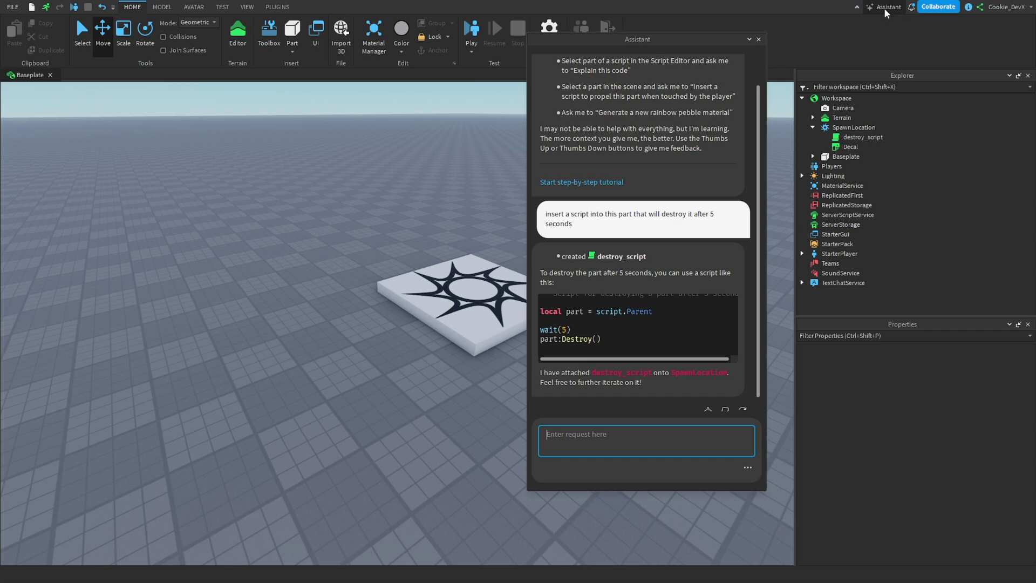
{"action": "left_click_drag", "start_coordinate": [718, 39], "coordinate": [643, 62]}
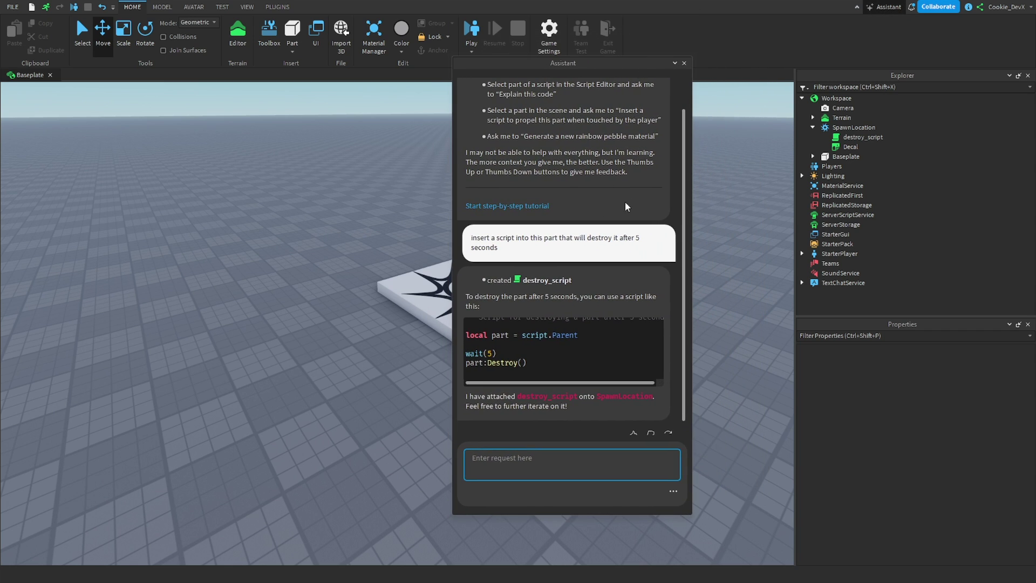
{"action": "type", "text": "d"}
{"action": "left_click_drag", "start_coordinate": [540, 65], "coordinate": [737, 82]}
{"action": "left_click_drag", "start_coordinate": [813, 83], "coordinate": [676, 110]}
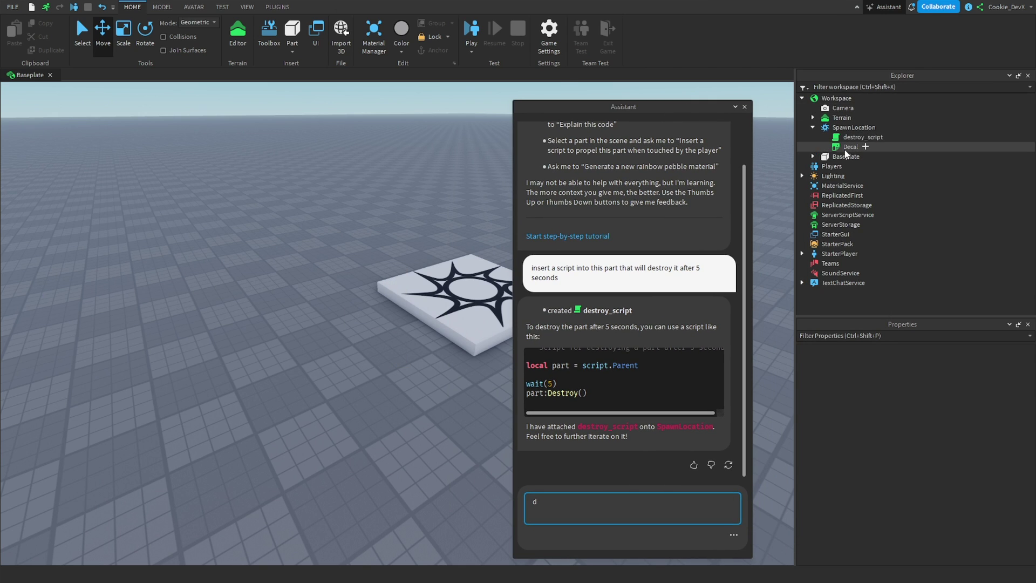
Insert a new Part, move it left of the spawn pad, close the Assistant, and reselect the Part
{"action": "left_click", "coordinate": [292, 32]}
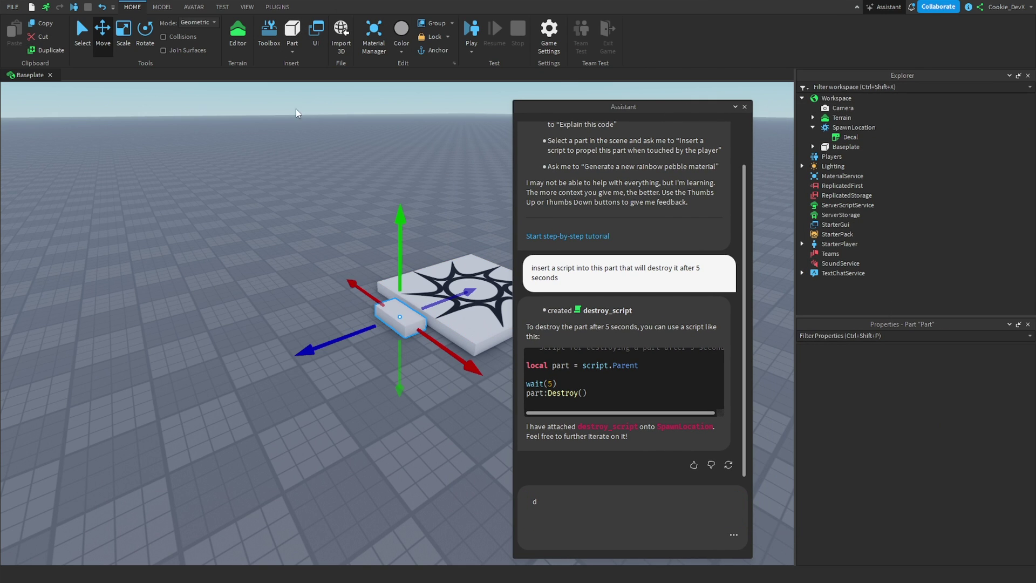
{"action": "left_click_drag", "start_coordinate": [409, 326], "coordinate": [323, 315]}
{"action": "key", "text": "a"}
{"action": "scroll", "coordinate": [323, 315], "scroll_direction": "down", "scroll_amount": 3}
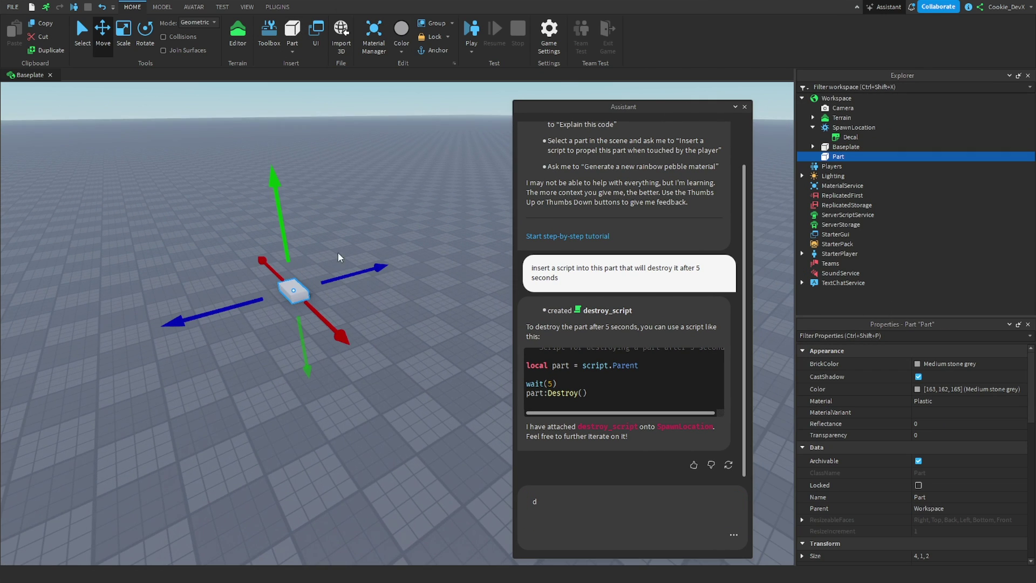
{"action": "left_click", "coordinate": [745, 107]}
{"action": "left_click", "coordinate": [681, 169]}
{"action": "left_click", "coordinate": [301, 298]}
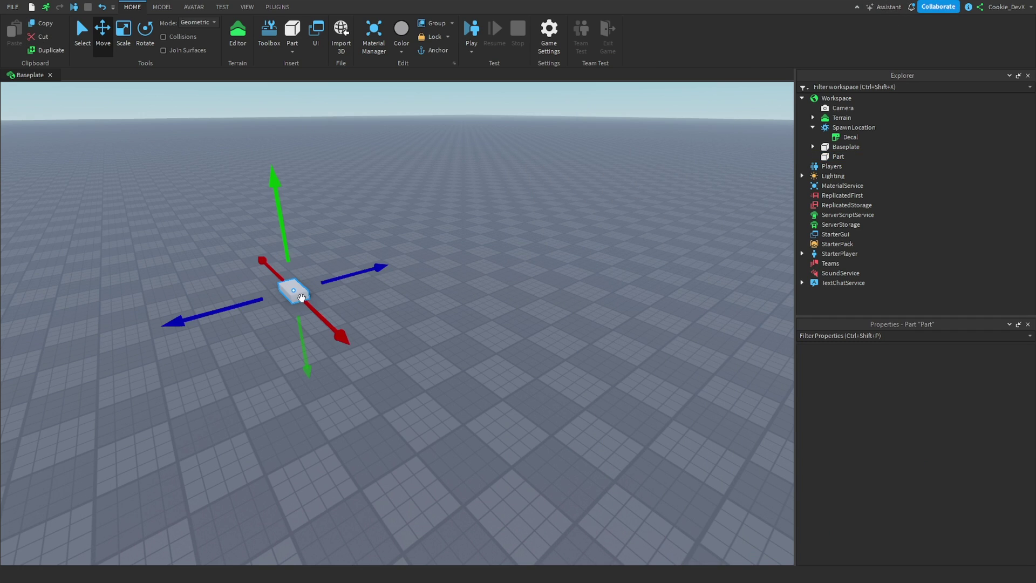
Ask the Assistant 'make this part be rainbow coooured' for the selected Part
{"action": "left_click", "coordinate": [885, 6]}
{"action": "type", "text": "d"}
{"action": "key", "text": "BackSpace"}
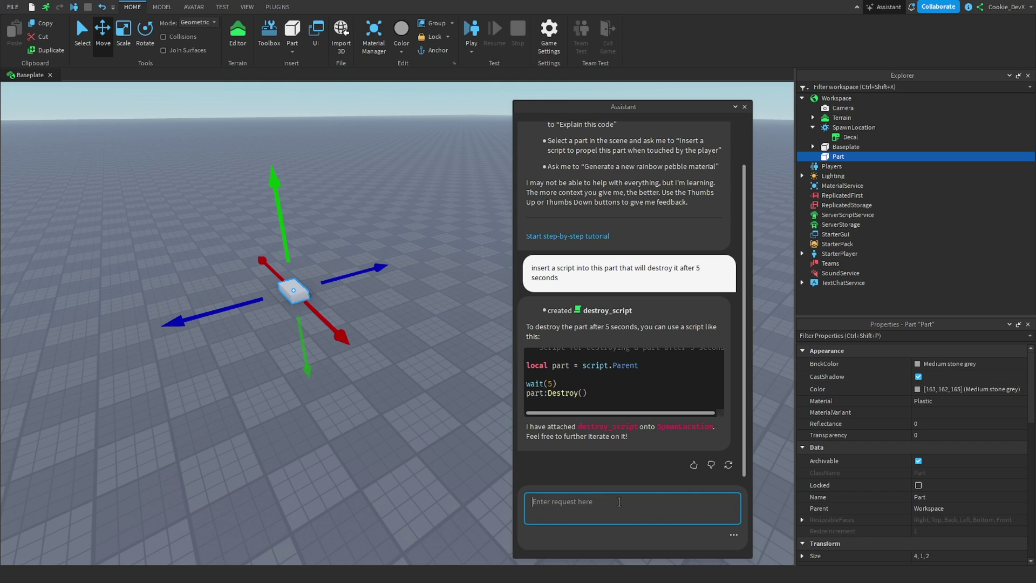
{"action": "type", "text": "P"}
{"action": "key", "text": "BackSpace"}
{"action": "type", "text": "make this part be rainbow coo"}
{"action": "type", "text": "oured"}
{"action": "key", "text": "Return"}
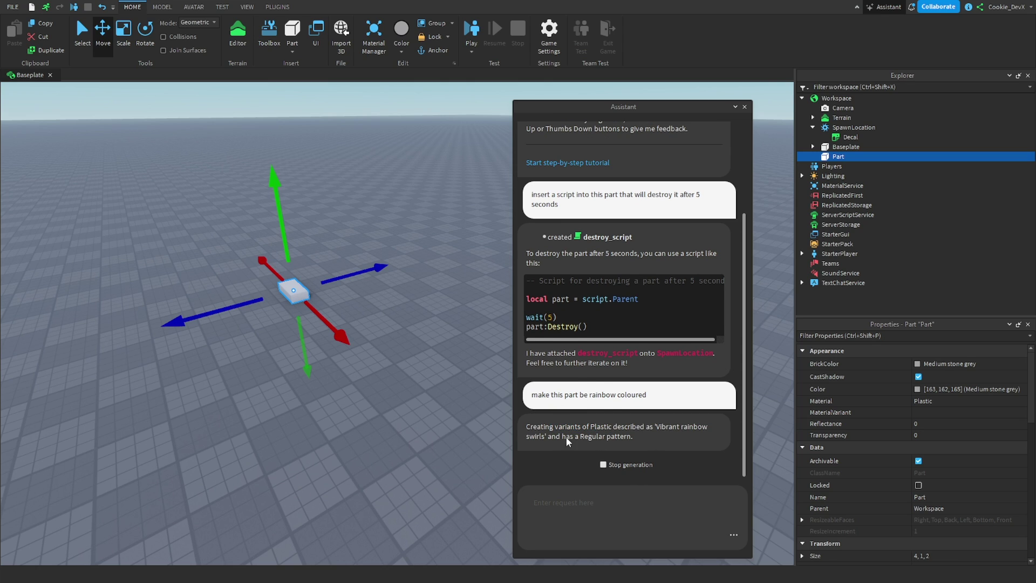
Read through the Assistant's reply about the generated Plastic rainbow material
{"action": "left_click_drag", "start_coordinate": [567, 438], "coordinate": [634, 438]}
{"action": "left_click_drag", "start_coordinate": [555, 428], "coordinate": [691, 428]}
{"action": "double_click", "coordinate": [610, 430]}
{"action": "left_click", "coordinate": [636, 430]}
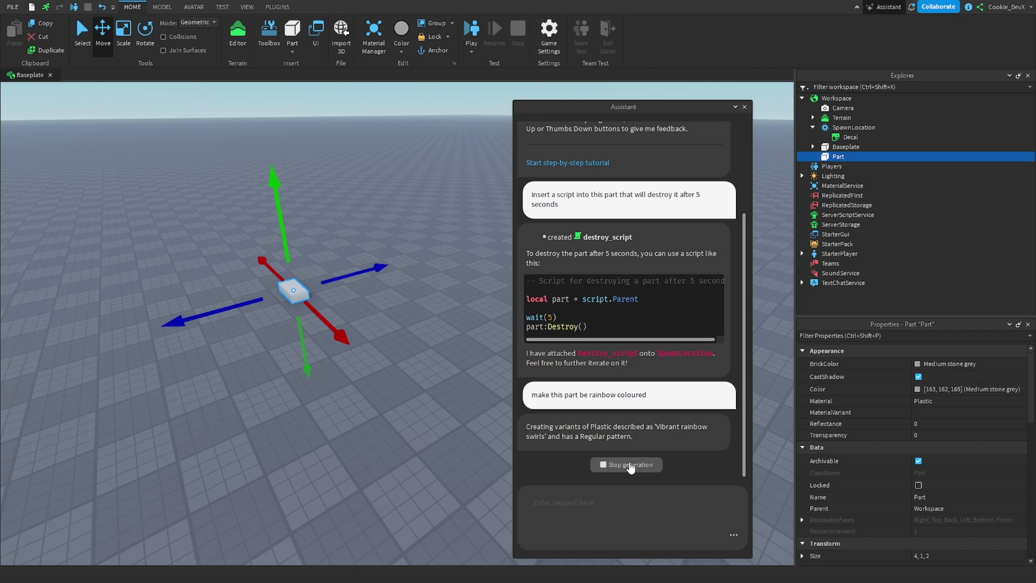
Inspect the rainbow Part up close and set its Studs Per Tile to 6.40
{"action": "left_click", "coordinate": [300, 419]}
{"action": "right_click_drag", "start_coordinate": [301, 420], "coordinate": [378, 346]}
{"action": "key", "text": "w"}
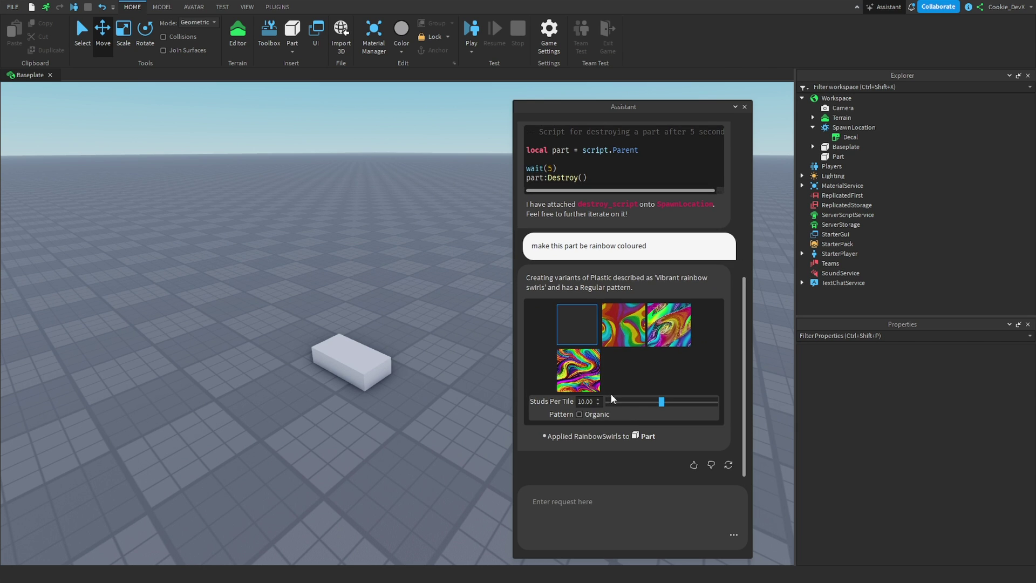
{"action": "right_click_drag", "start_coordinate": [538, 365], "coordinate": [602, 359]}
{"action": "key", "text": "w"}
{"action": "right_click_drag", "start_coordinate": [442, 360], "coordinate": [393, 395]}
{"action": "key", "text": "w"}
{"action": "mouse_move", "coordinate": [663, 403]}
{"action": "left_mouse_down"}
{"action": "mouse_move", "coordinate": [629, 404]}
{"action": "mouse_move", "coordinate": [642, 402]}
{"action": "left_mouse_up"}
{"action": "key", "text": "f"}
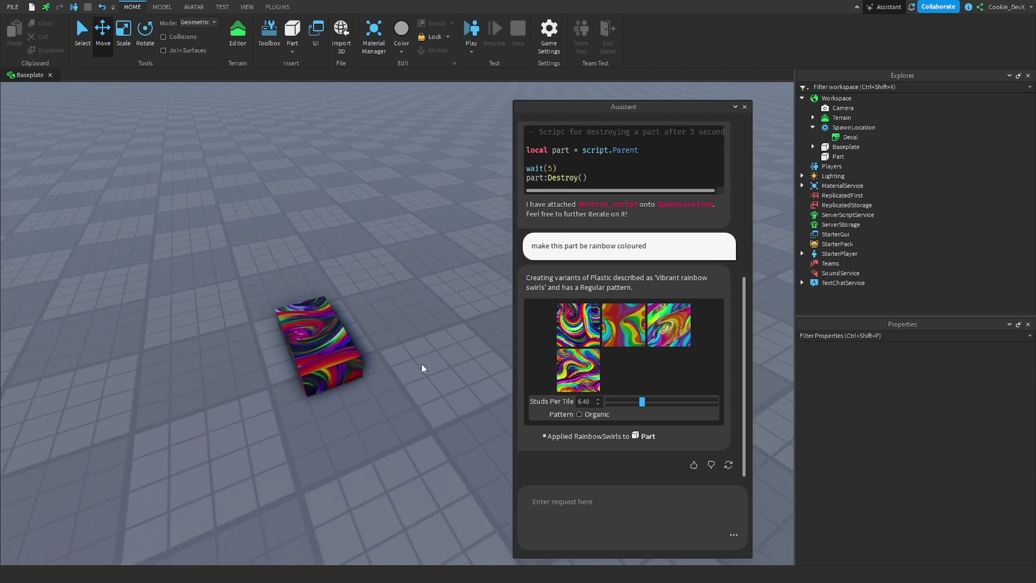
Delete the rainbow Part, insert a fresh plain grey Part, and select it for a new request
{"action": "left_click", "coordinate": [393, 346]}
{"action": "key", "text": "Delete"}
{"action": "left_click", "coordinate": [285, 39]}
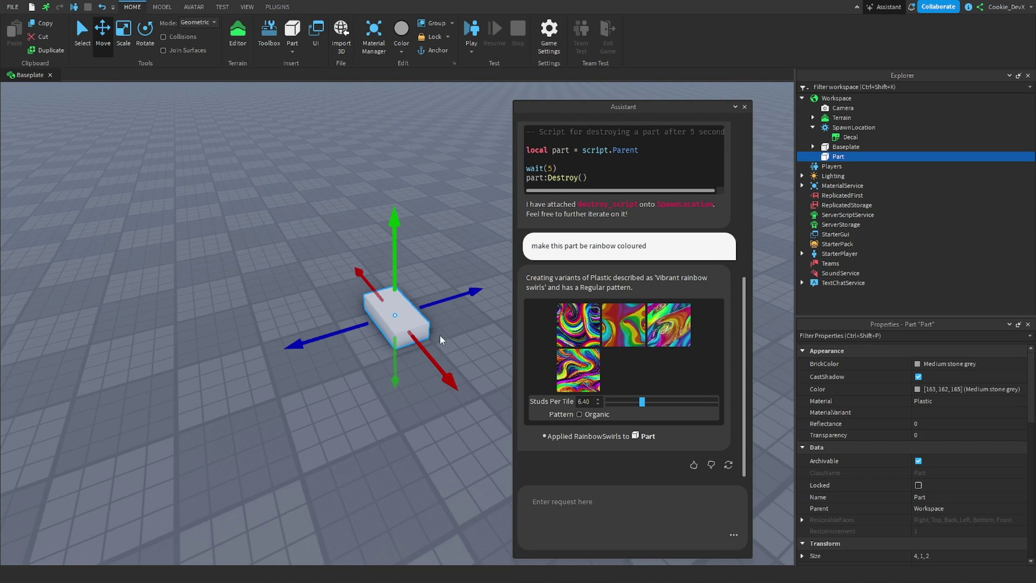
{"action": "left_click", "coordinate": [426, 496]}
{"action": "left_click", "coordinate": [424, 346]}
{"action": "left_click", "coordinate": [615, 516]}
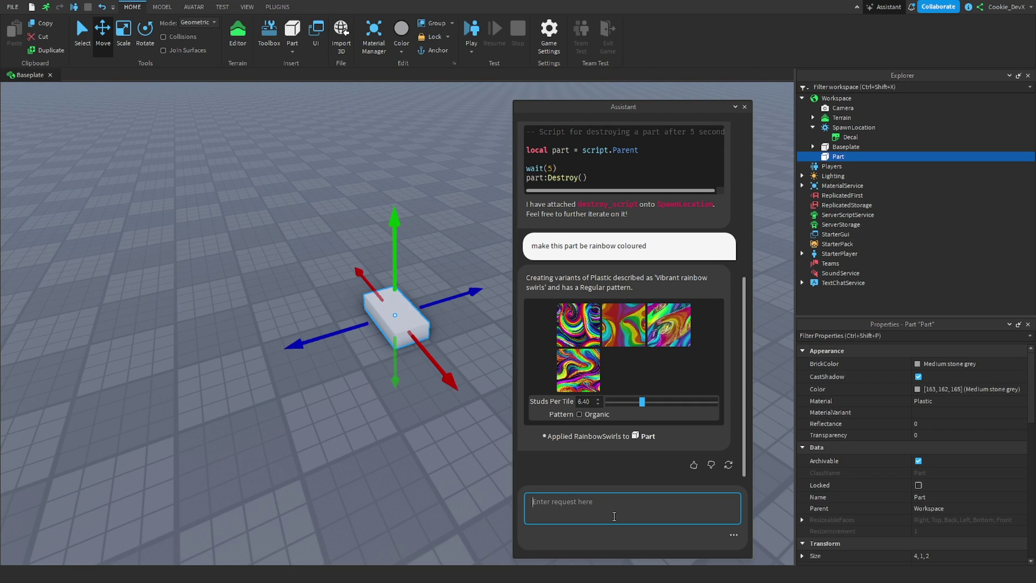
Ask the Assistant 'using code make this part change rainbow colour' and open the resulting rainbow_script
{"action": "type", "text": "using code make this part change rainbow col"}
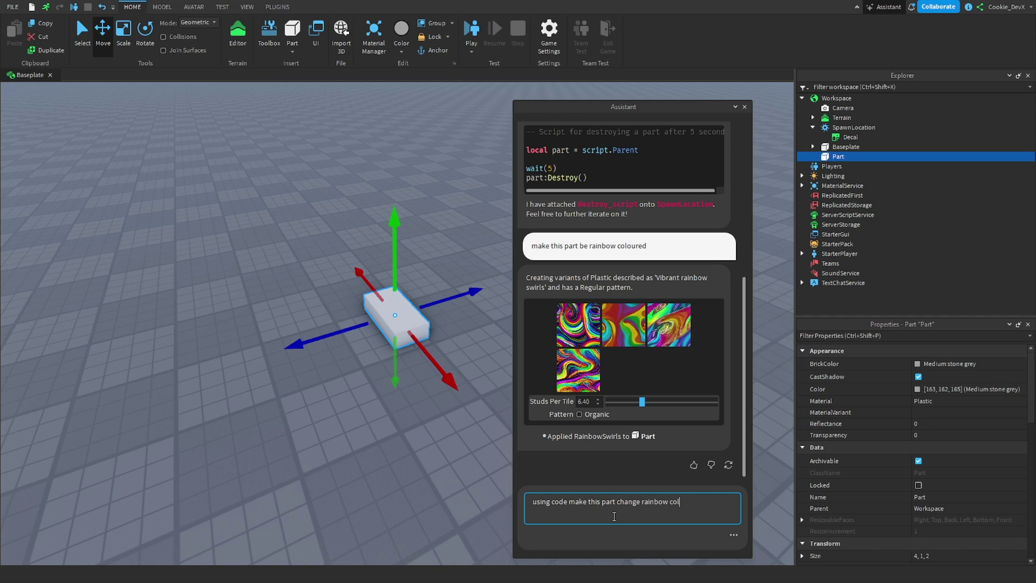
{"action": "type", "text": "our"}
{"action": "key", "text": "Return"}
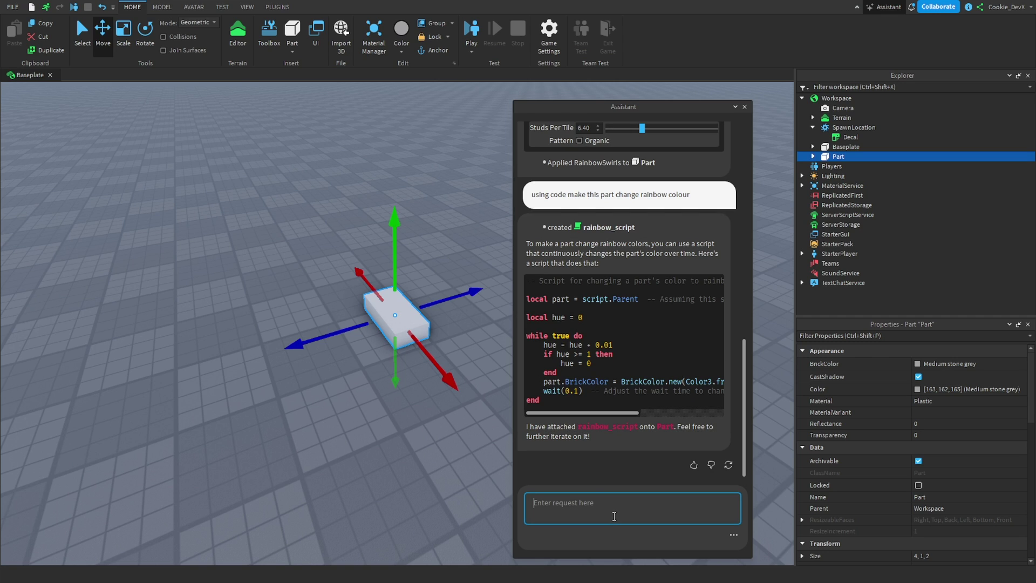
{"action": "left_click_drag", "start_coordinate": [532, 424], "coordinate": [595, 425]}
{"action": "double_click", "coordinate": [608, 427]}
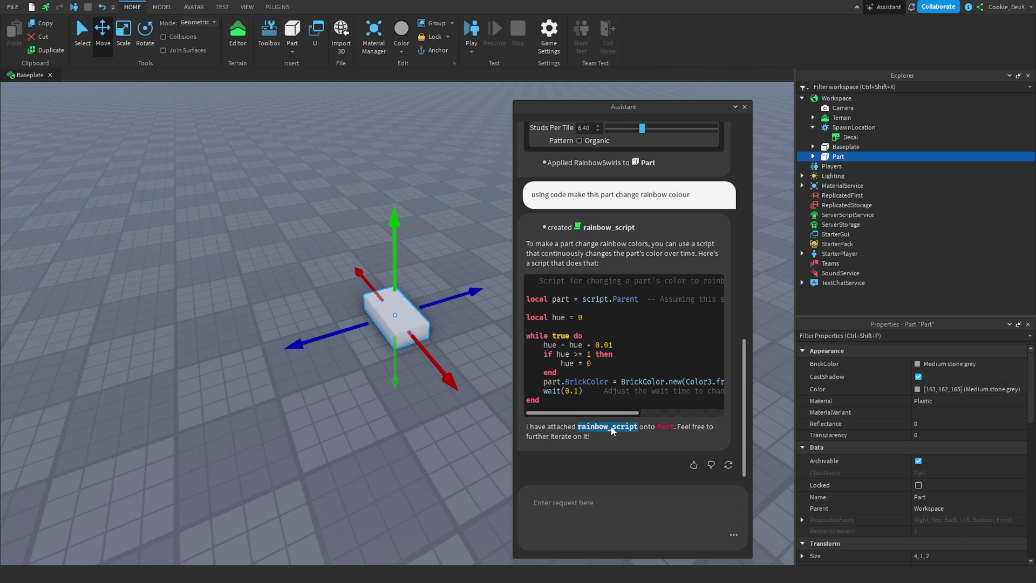
{"action": "left_click", "coordinate": [813, 156]}
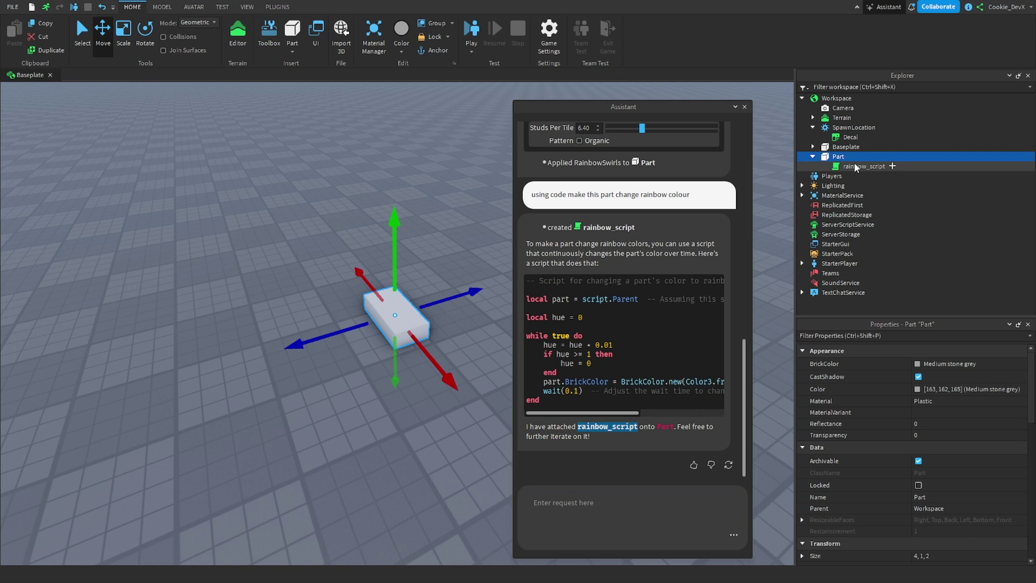
{"action": "double_click", "coordinate": [854, 166]}
{"action": "left_click", "coordinate": [5, 74]}
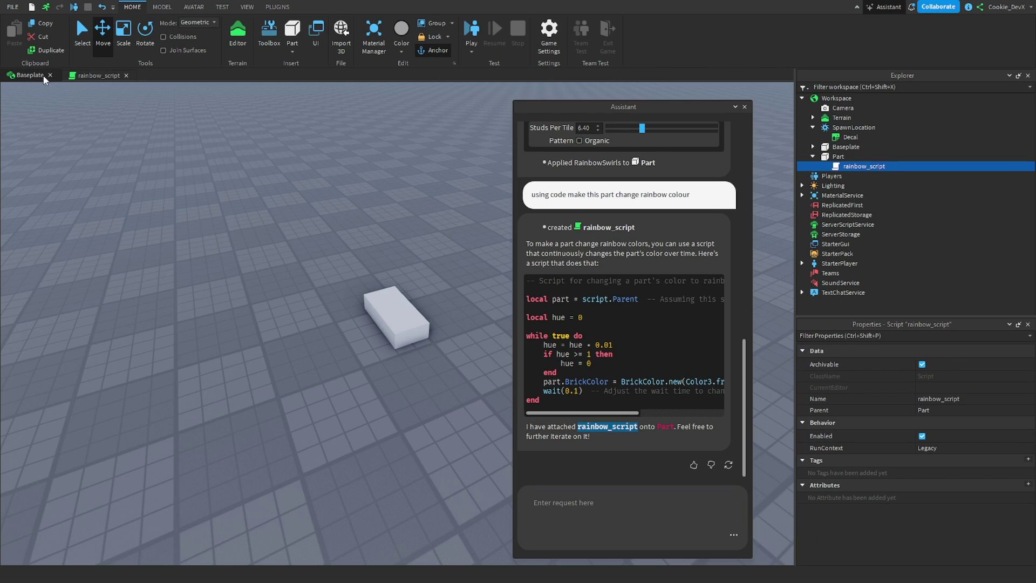
Playtest, walking the avatar up to the colour-cycling Part, then stop and close the Assistant
{"action": "left_click", "coordinate": [471, 31]}
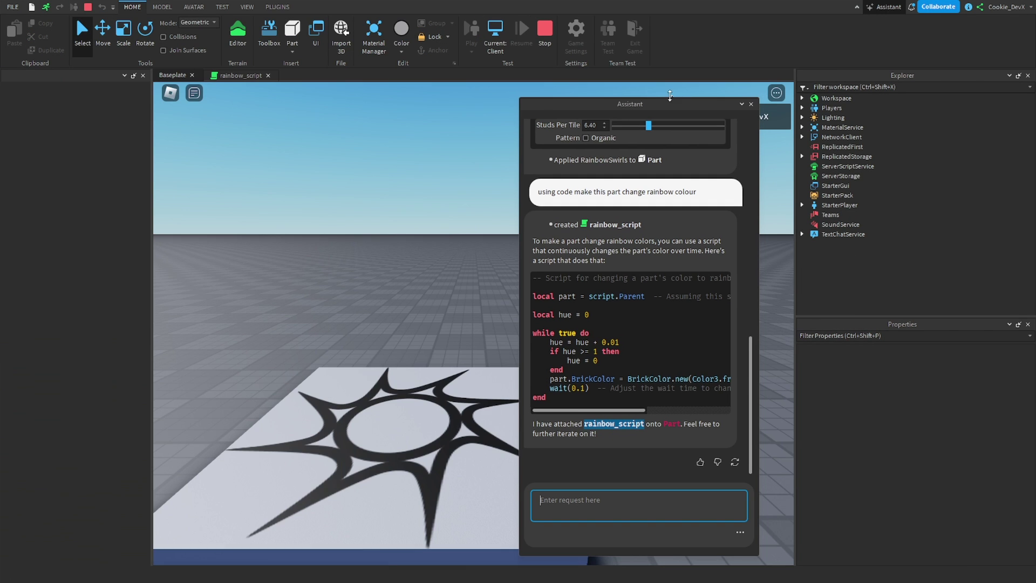
{"action": "left_click_drag", "start_coordinate": [611, 109], "coordinate": [775, 89]}
{"action": "key", "text": "w"}
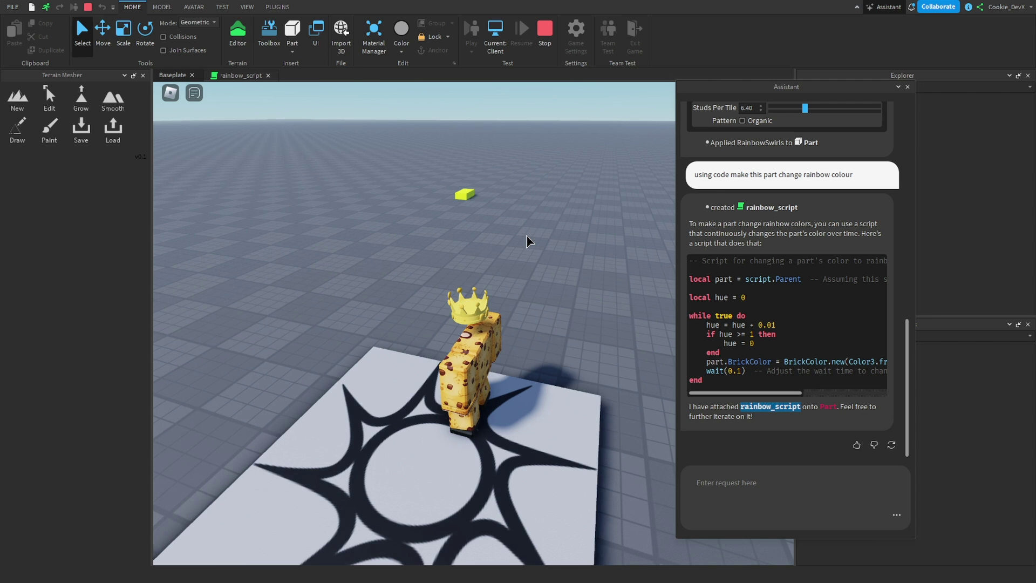
{"action": "key", "text": "w"}
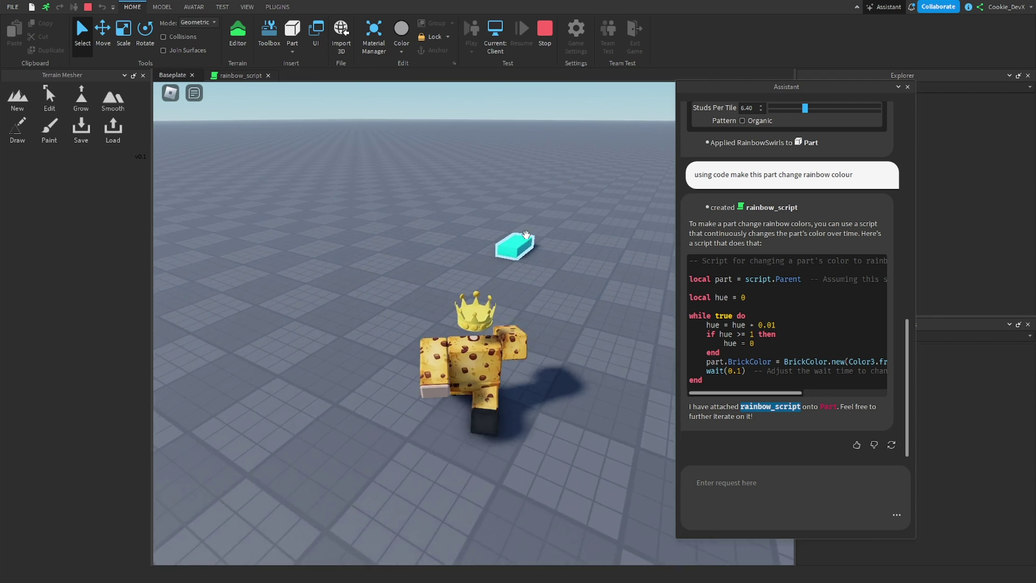
{"action": "key", "text": "w"}
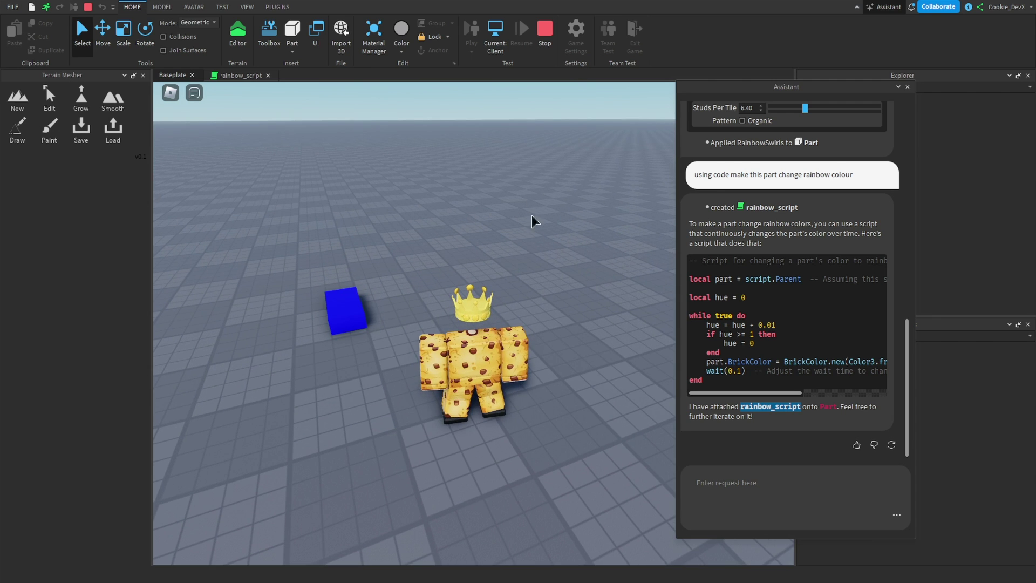
{"action": "left_click", "coordinate": [545, 43]}
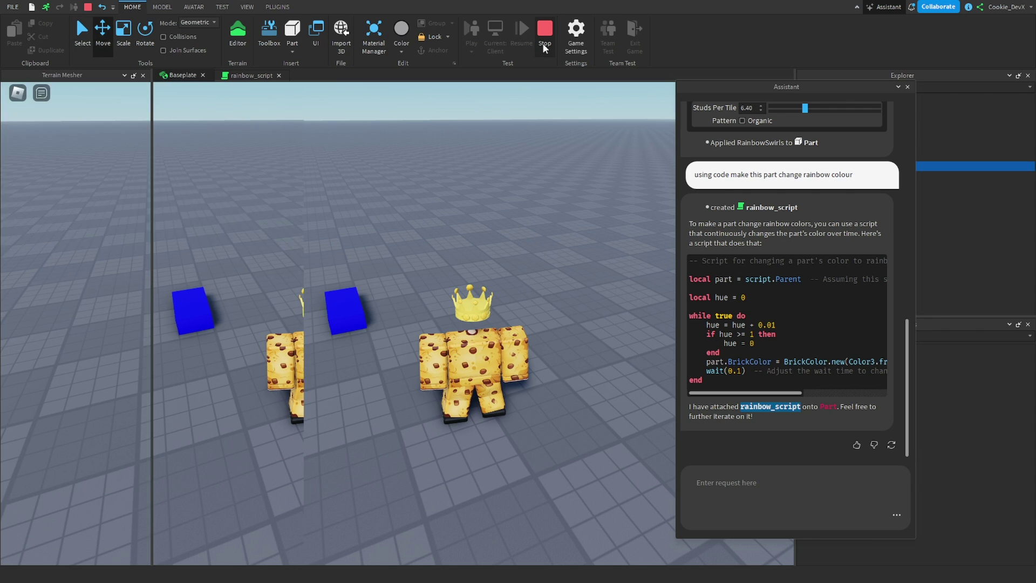
{"action": "left_click", "coordinate": [908, 87]}
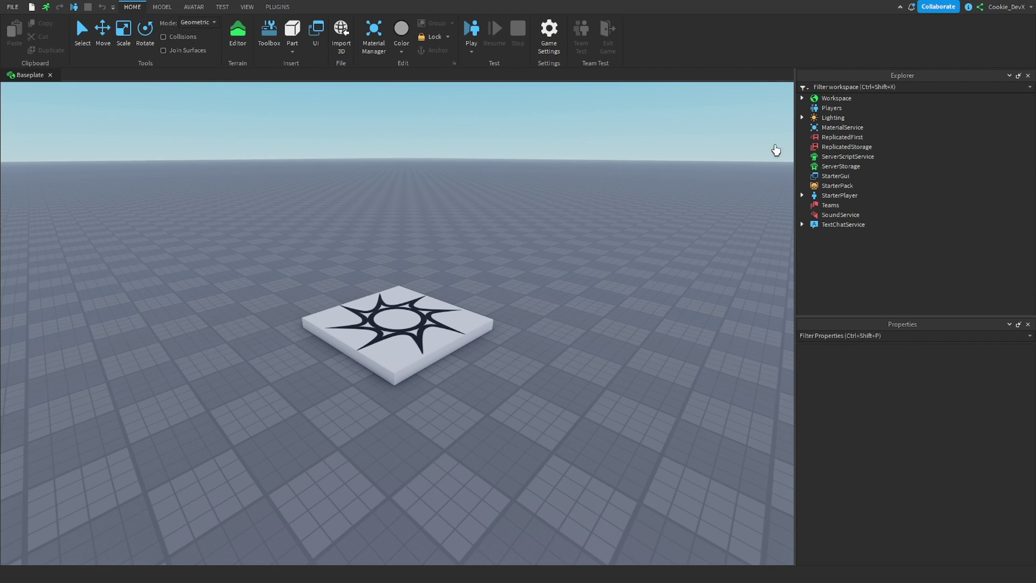
Open the Beta Features window from the file menu and enlarge it
{"action": "right_click_drag", "start_coordinate": [704, 157], "coordinate": [704, 160]}
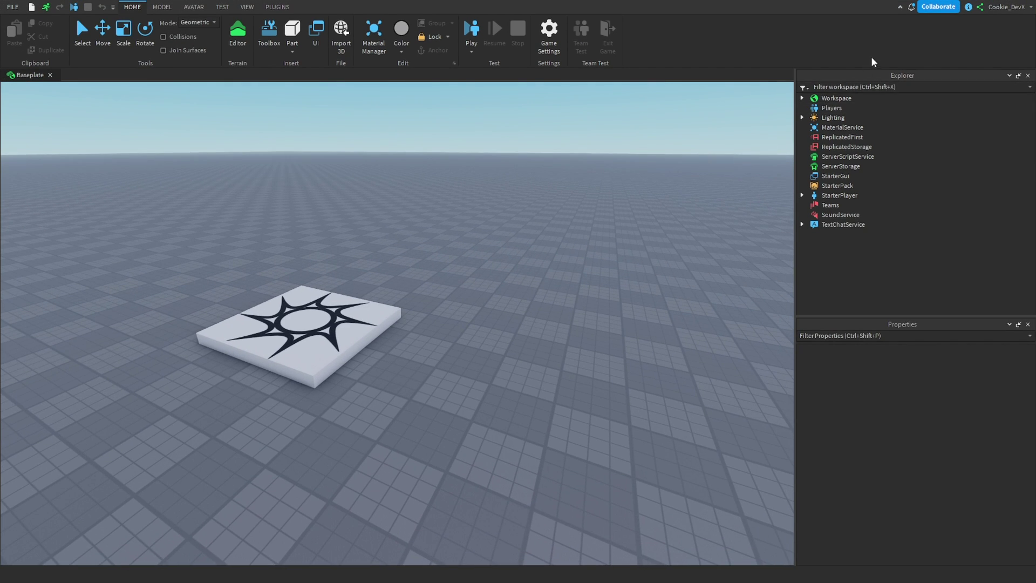
{"action": "left_click", "coordinate": [3, 7]}
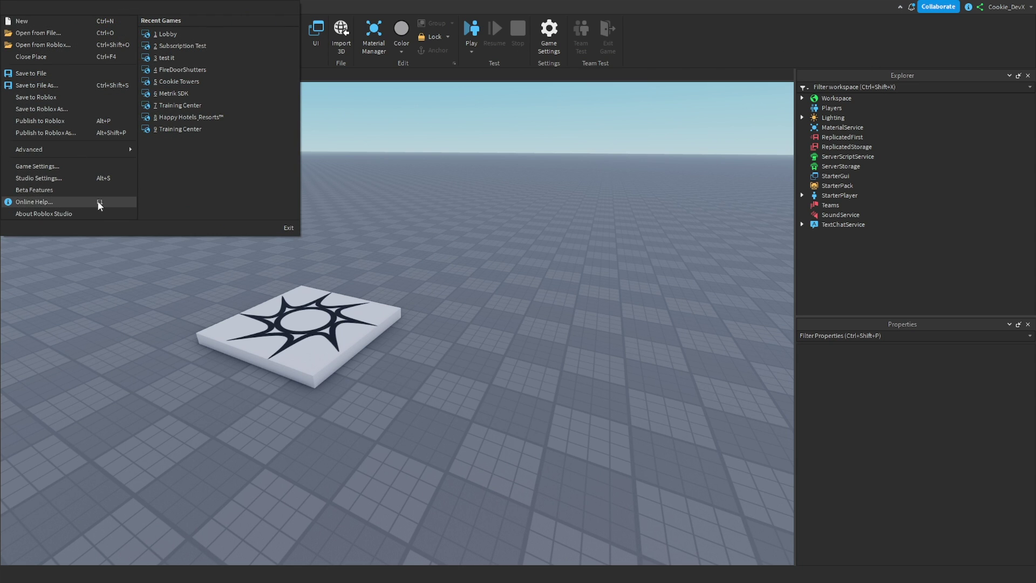
{"action": "left_click", "coordinate": [49, 192]}
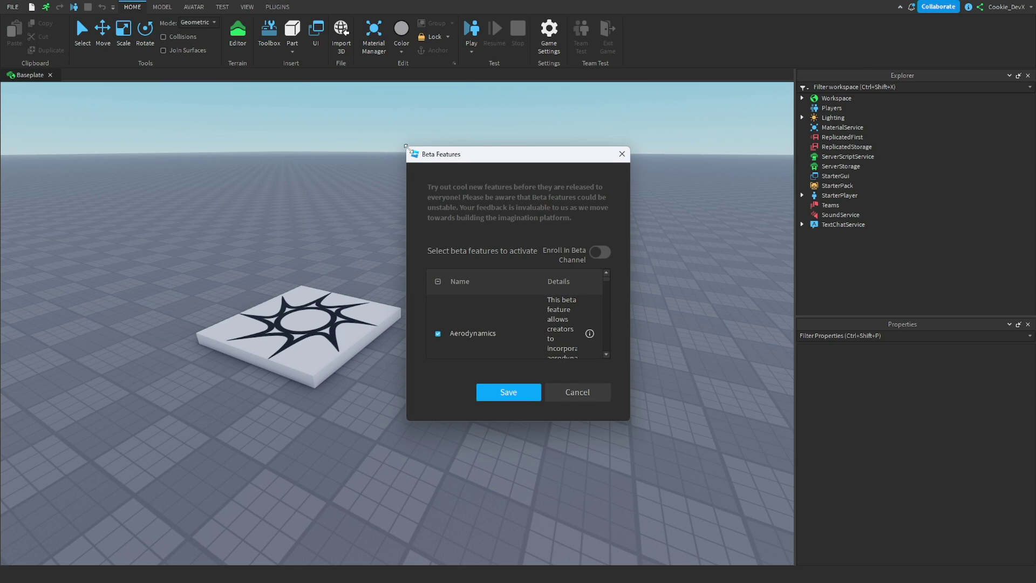
{"action": "left_click_drag", "start_coordinate": [406, 142], "coordinate": [168, 74]}
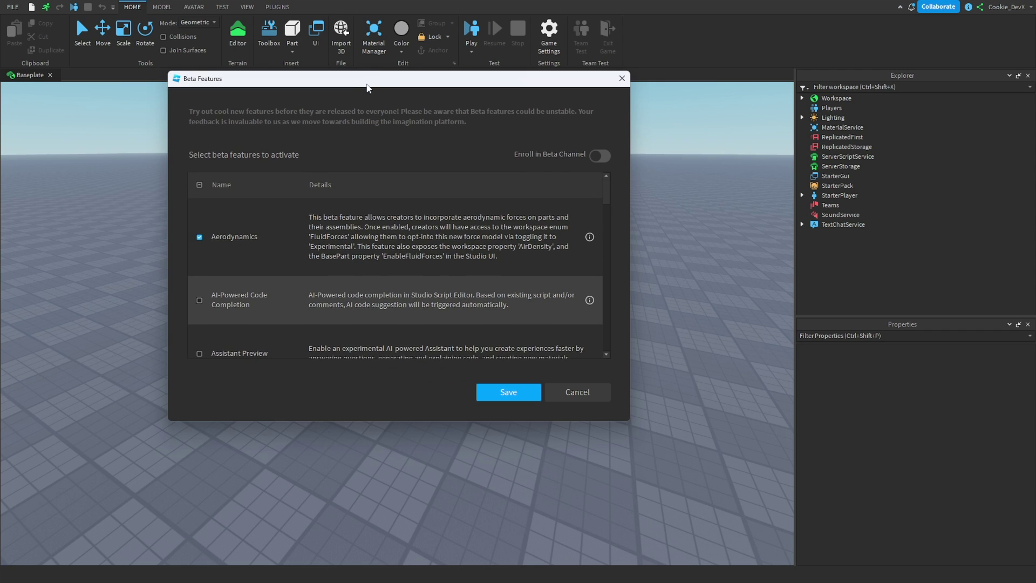
{"action": "left_click_drag", "start_coordinate": [372, 81], "coordinate": [523, 69]}
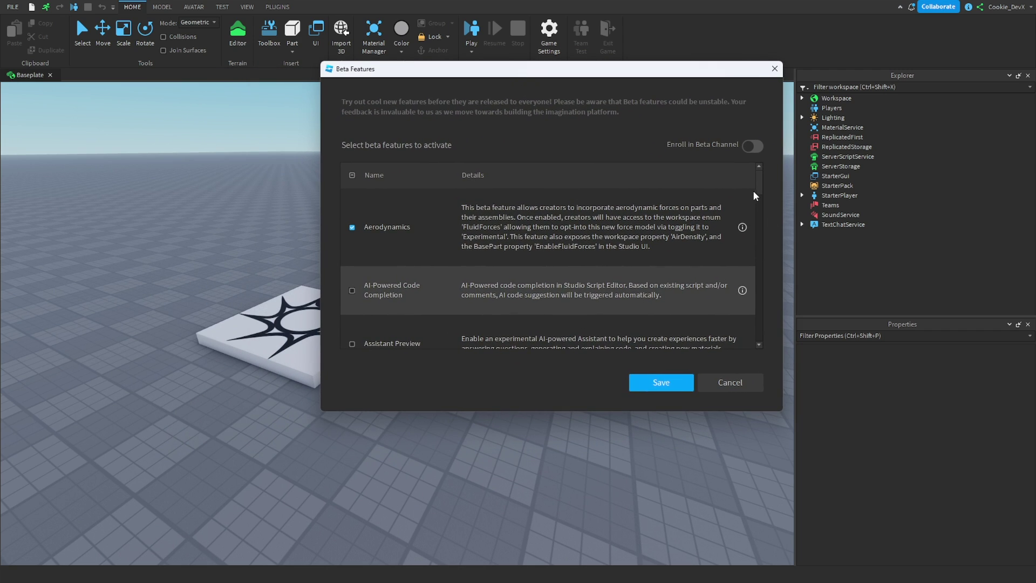
{"action": "scroll", "coordinate": [756, 191], "scroll_direction": "down", "scroll_amount": 2}
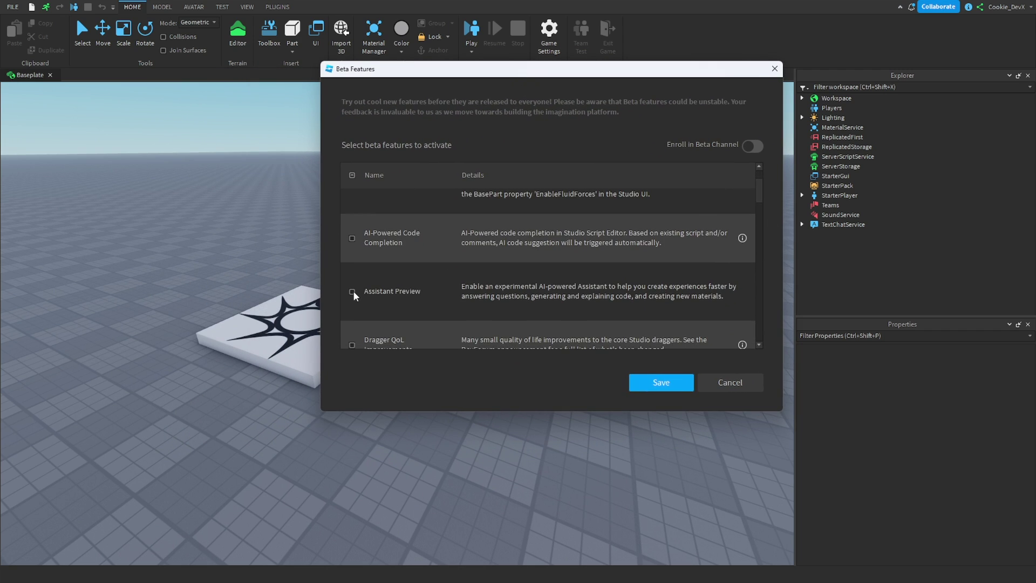
Enable Assistant Preview, save, and restart Studio without saving the place
{"action": "left_click", "coordinate": [352, 292]}
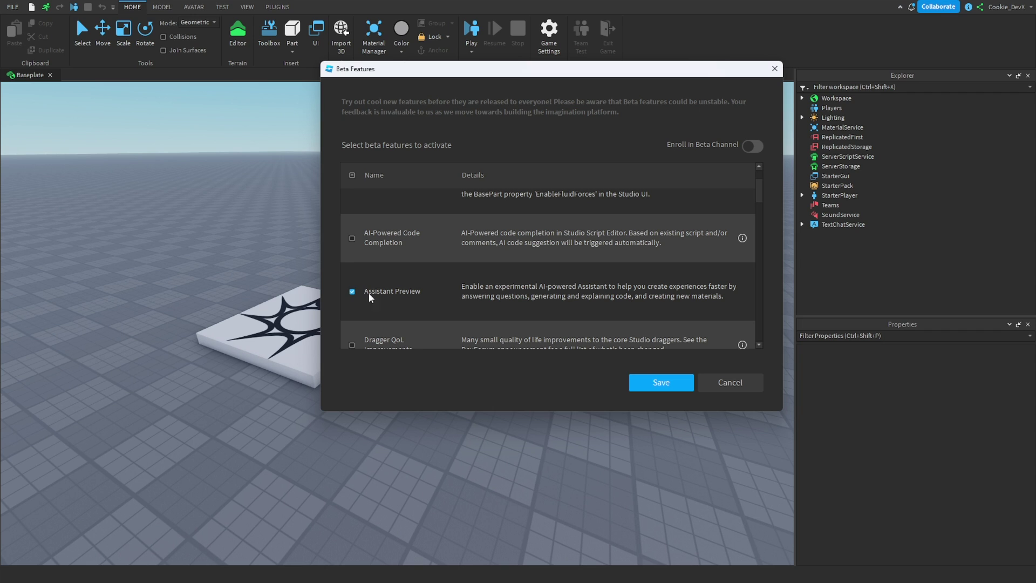
{"action": "left_click", "coordinate": [663, 383]}
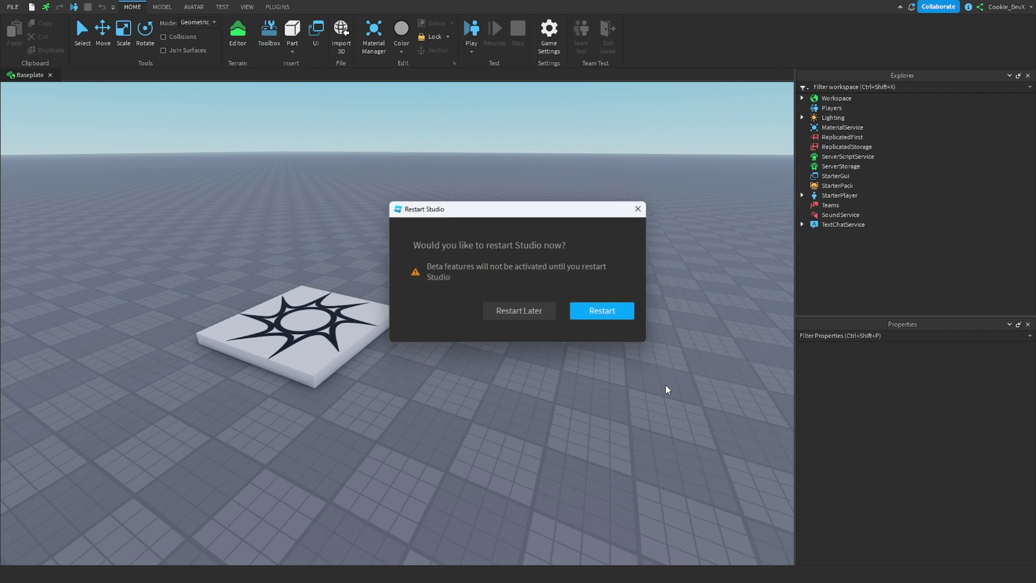
{"action": "left_click", "coordinate": [624, 315]}
{"action": "left_click", "coordinate": [503, 304]}
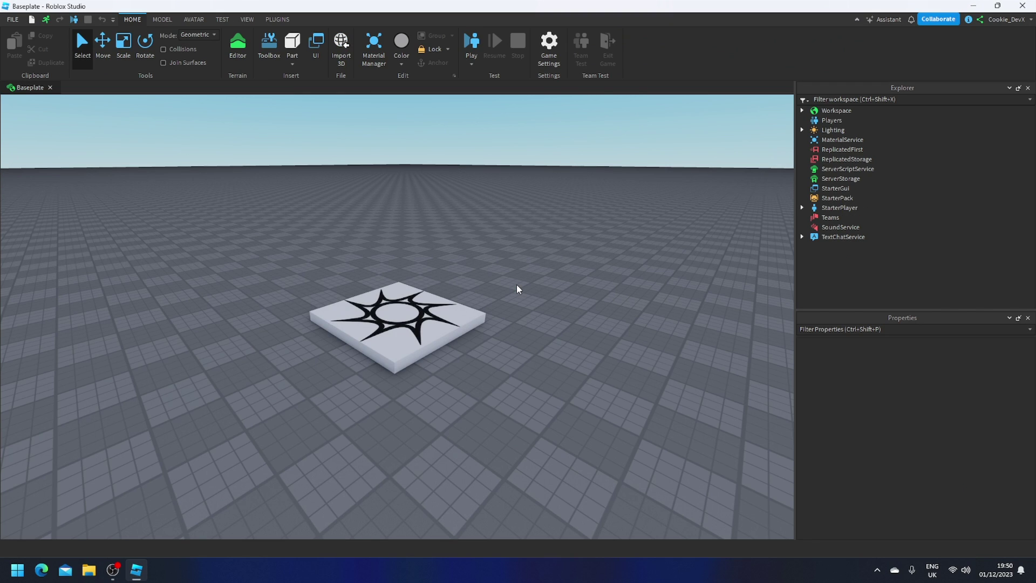
Go fullscreen, close Terrain Mesher, and open the Assistant as a tall floating window
{"action": "key", "text": "F11"}
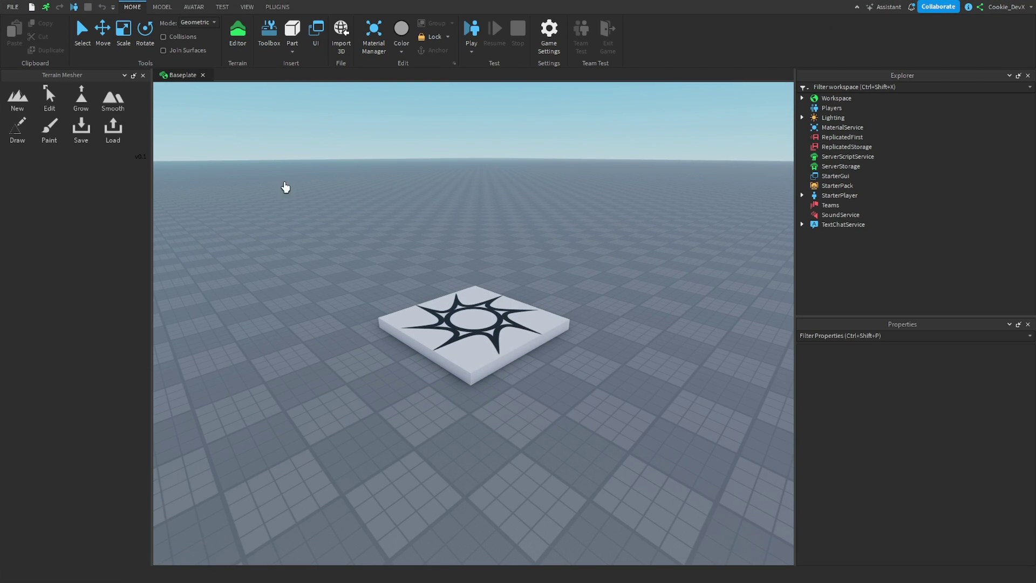
{"action": "left_click", "coordinate": [143, 75]}
{"action": "left_click", "coordinate": [885, 6]}
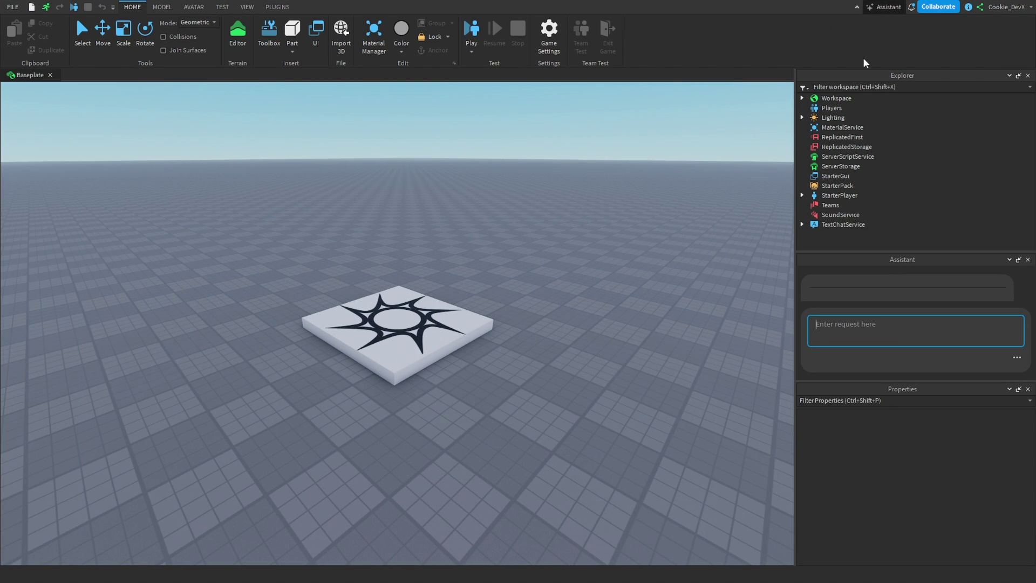
{"action": "left_click_drag", "start_coordinate": [896, 259], "coordinate": [562, 146]}
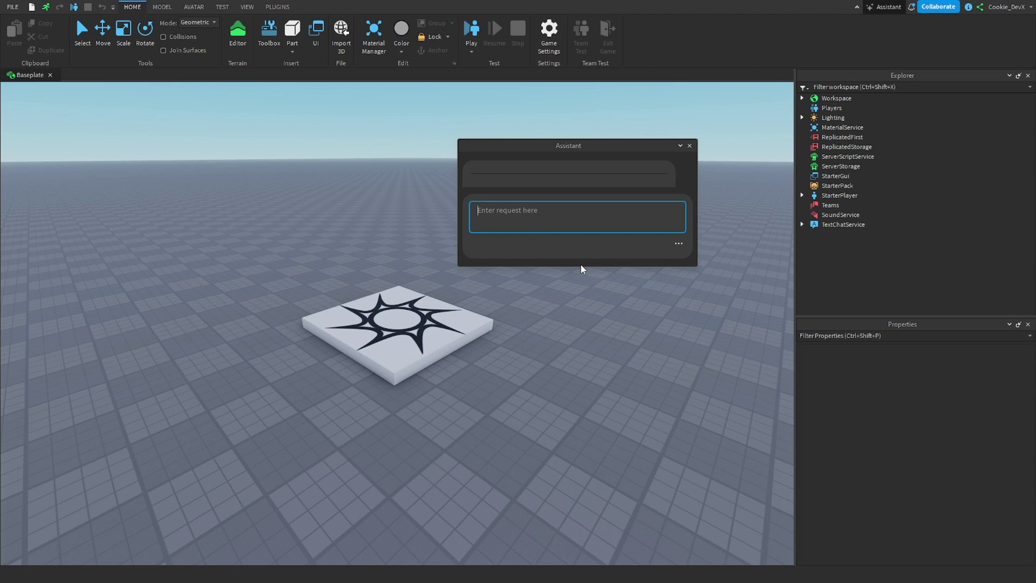
{"action": "left_click_drag", "start_coordinate": [578, 270], "coordinate": [569, 474]}
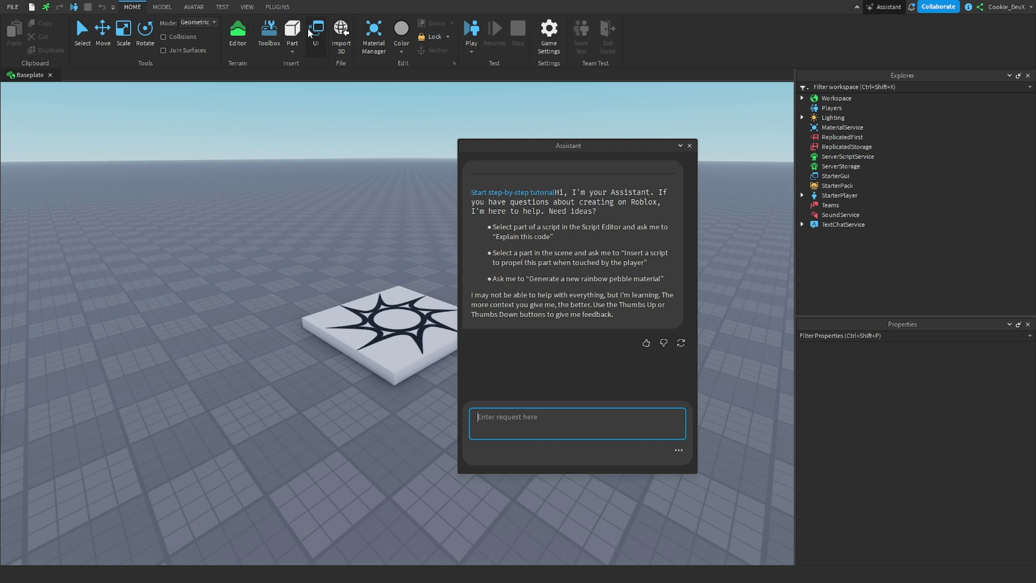
Insert a new Part and ask the Assistant 'kill the player when they touch this part'
{"action": "left_click", "coordinate": [292, 31]}
{"action": "left_click", "coordinate": [104, 39]}
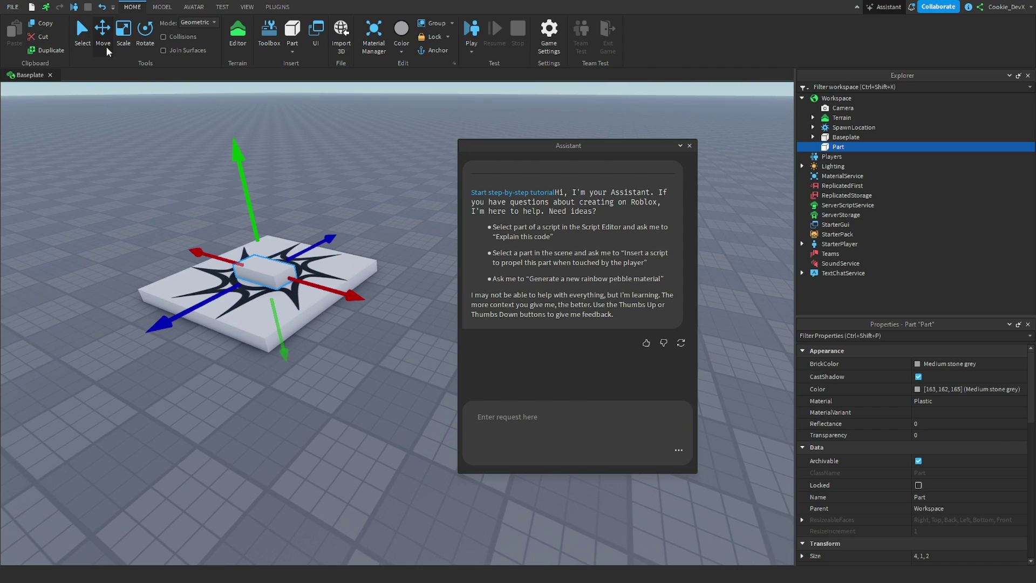
{"action": "left_click", "coordinate": [621, 412]}
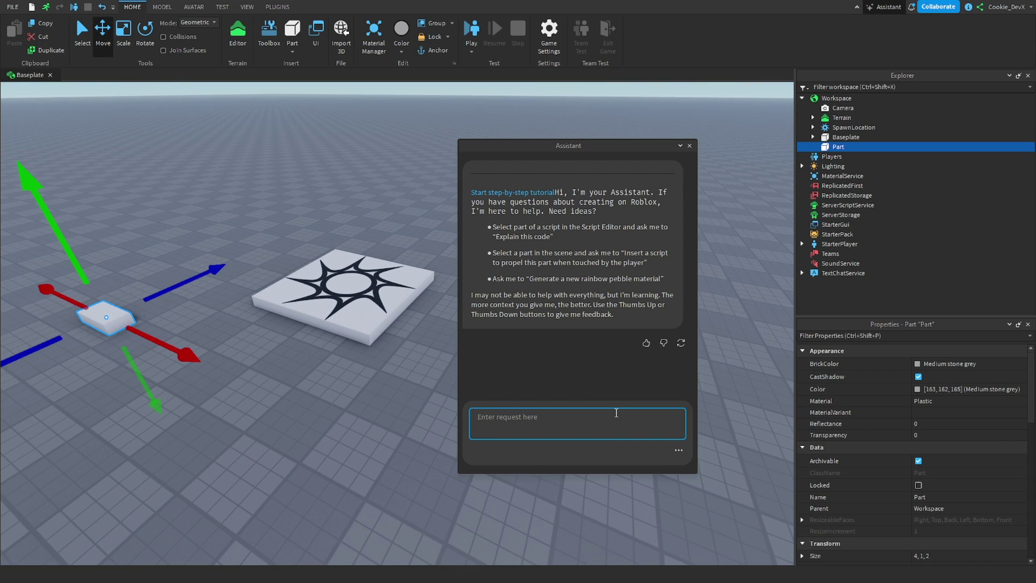
{"action": "type", "text": "kill the player when they touch this part"}
{"action": "key", "text": "Return"}
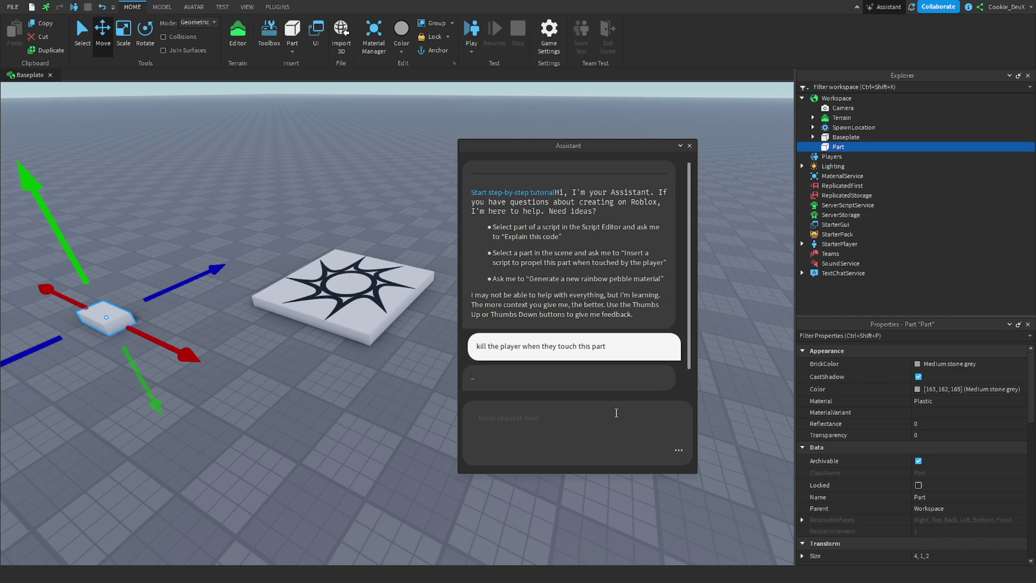
Dock the Assistant into the side panel, then pull it out and widen it
{"action": "left_click", "coordinate": [684, 148]}
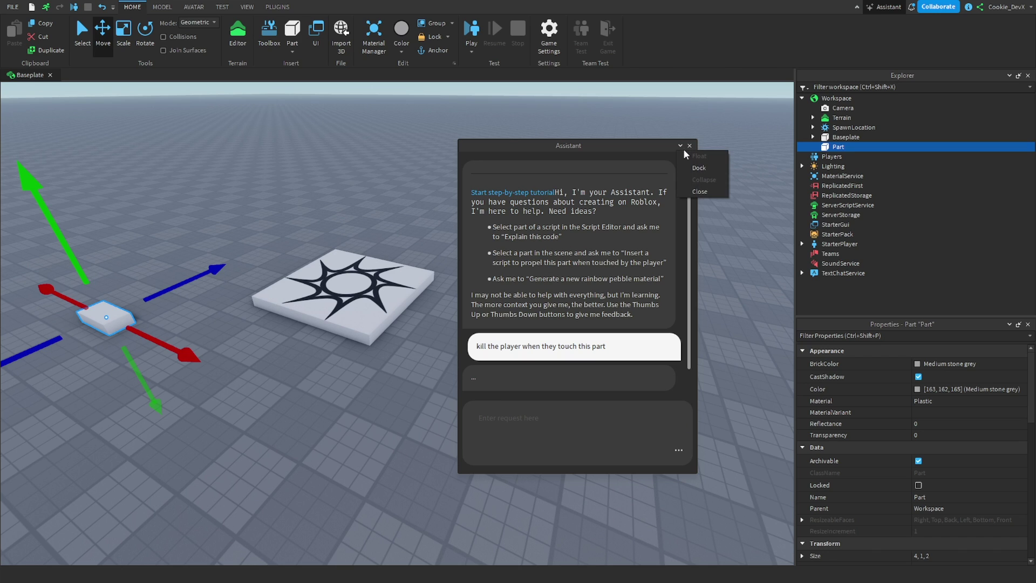
{"action": "left_click_drag", "start_coordinate": [674, 149], "coordinate": [679, 148]}
{"action": "left_click", "coordinate": [685, 145]}
{"action": "left_click", "coordinate": [702, 165]}
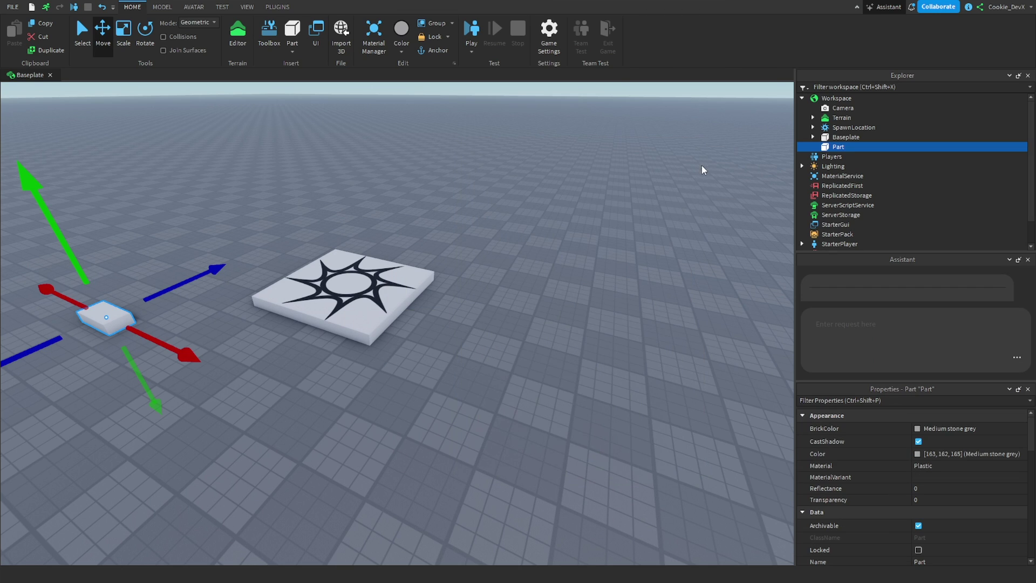
{"action": "left_click_drag", "start_coordinate": [904, 265], "coordinate": [358, 319]}
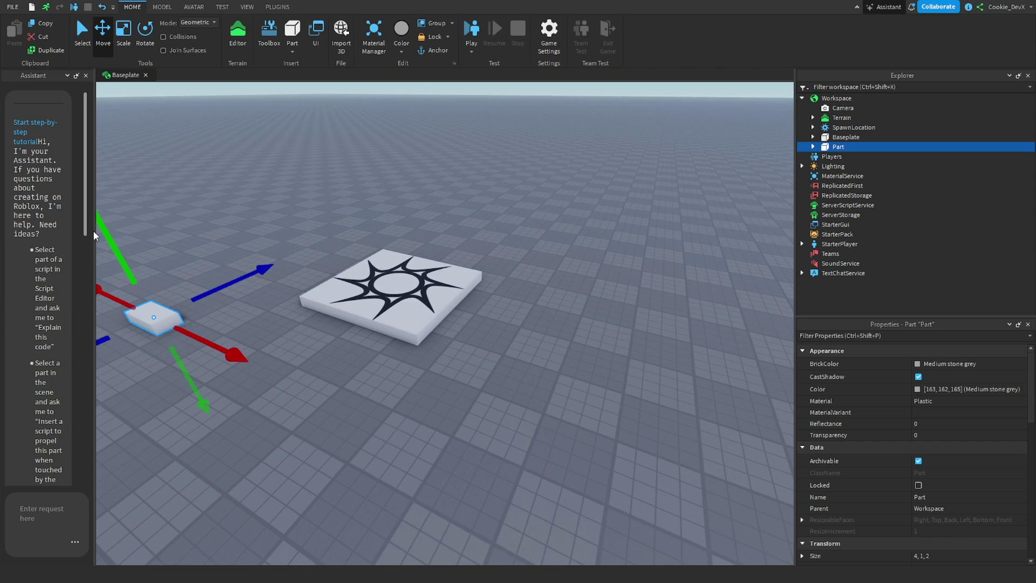
{"action": "left_click_drag", "start_coordinate": [94, 236], "coordinate": [296, 233]}
Focus the view on the Part and select its kill_player_script in Explorer
{"action": "key", "text": "f"}
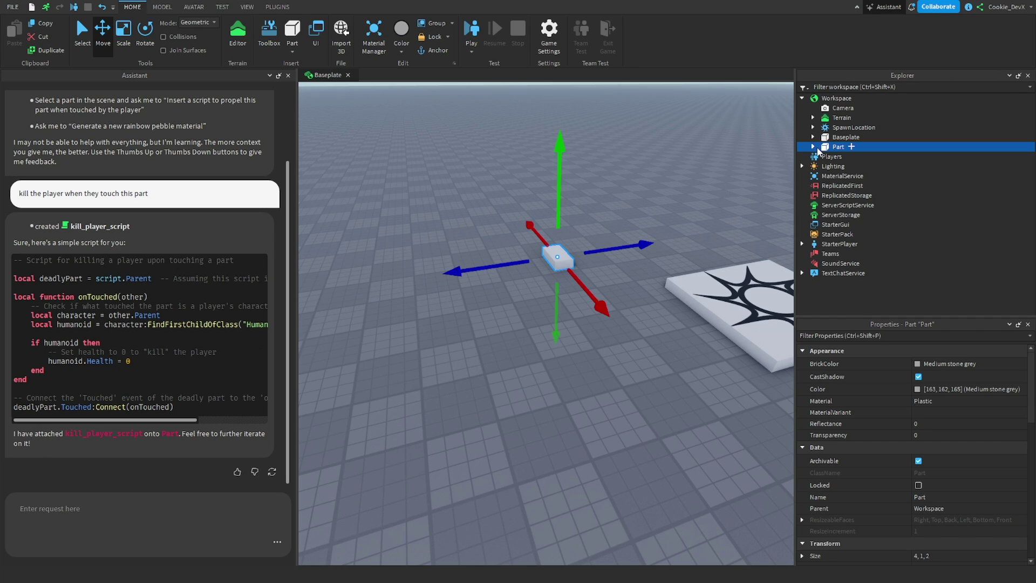
{"action": "left_click", "coordinate": [814, 147]}
{"action": "left_click", "coordinate": [842, 158]}
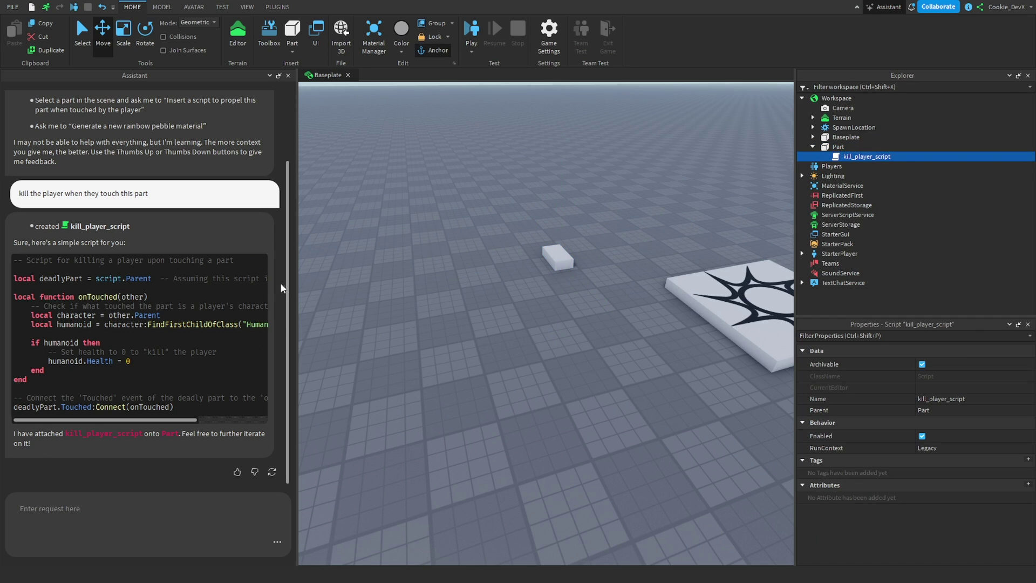
{"action": "mouse_move", "coordinate": [258, 282]}
{"action": "left_click", "coordinate": [250, 501]}
Like and regenerate the Assistant's kill-on-touch reply, then open and close kill_player_script
{"action": "left_click", "coordinate": [238, 473]}
{"action": "left_click", "coordinate": [272, 471]}
{"action": "key", "text": "w"}
{"action": "right_click_drag", "start_coordinate": [480, 399], "coordinate": [480, 399]}
{"action": "left_click", "coordinate": [834, 157]}
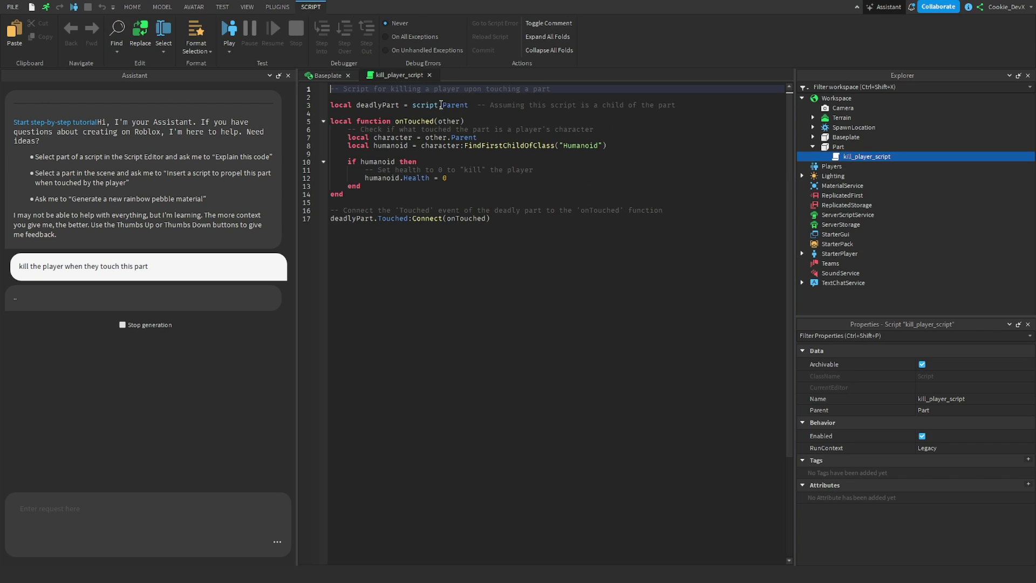
{"action": "left_click", "coordinate": [430, 75]}
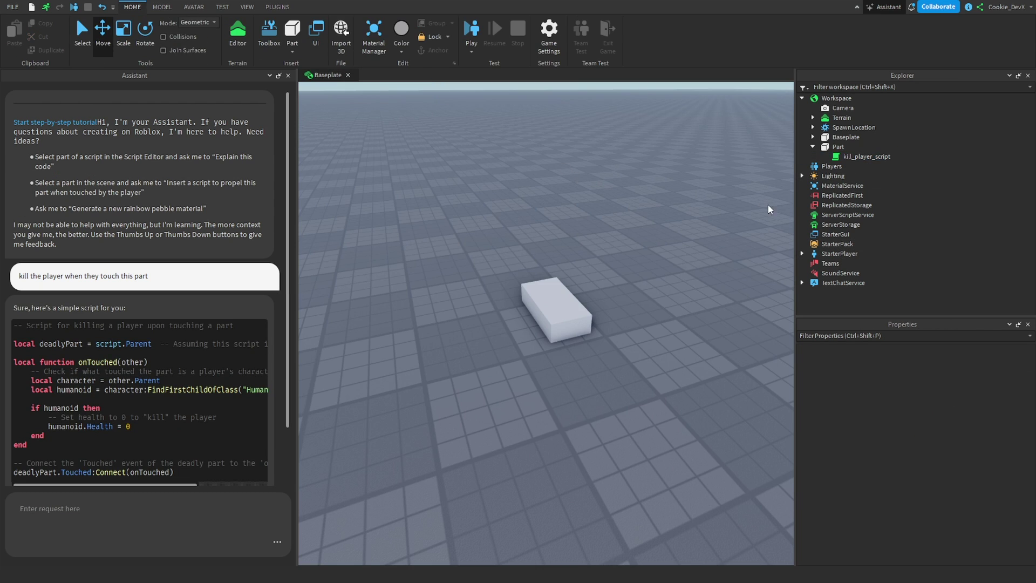
Select the Part in the viewport again and focus the Assistant request box
{"action": "mouse_move", "coordinate": [170, 434]}
{"action": "left_mouse_down"}
{"action": "mouse_move", "coordinate": [210, 433]}
{"action": "mouse_move", "coordinate": [166, 436]}
{"action": "left_mouse_up"}
{"action": "left_click", "coordinate": [259, 406]}
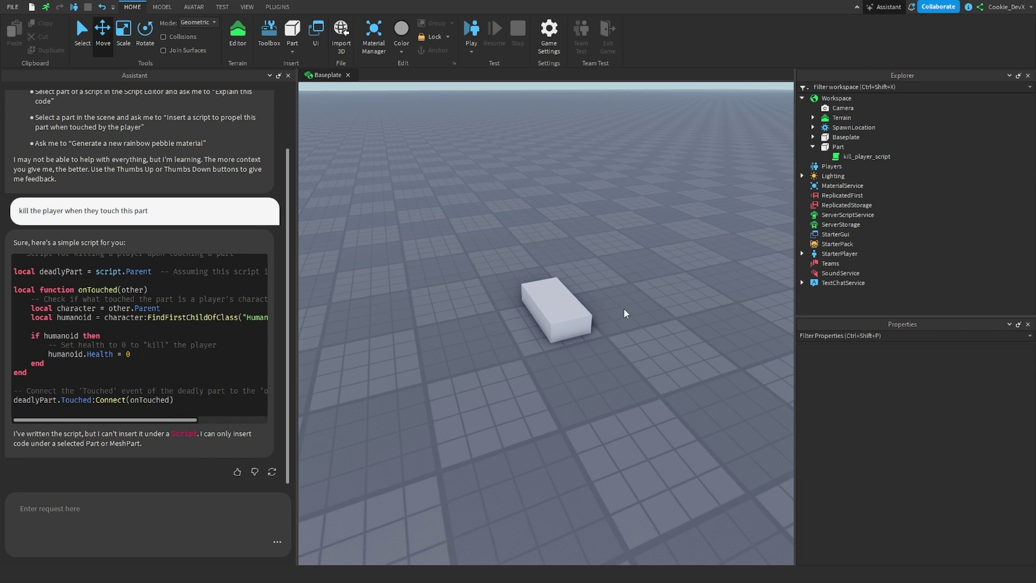
{"action": "left_click", "coordinate": [556, 311]}
{"action": "left_click", "coordinate": [708, 268]}
{"action": "left_click", "coordinate": [537, 332]}
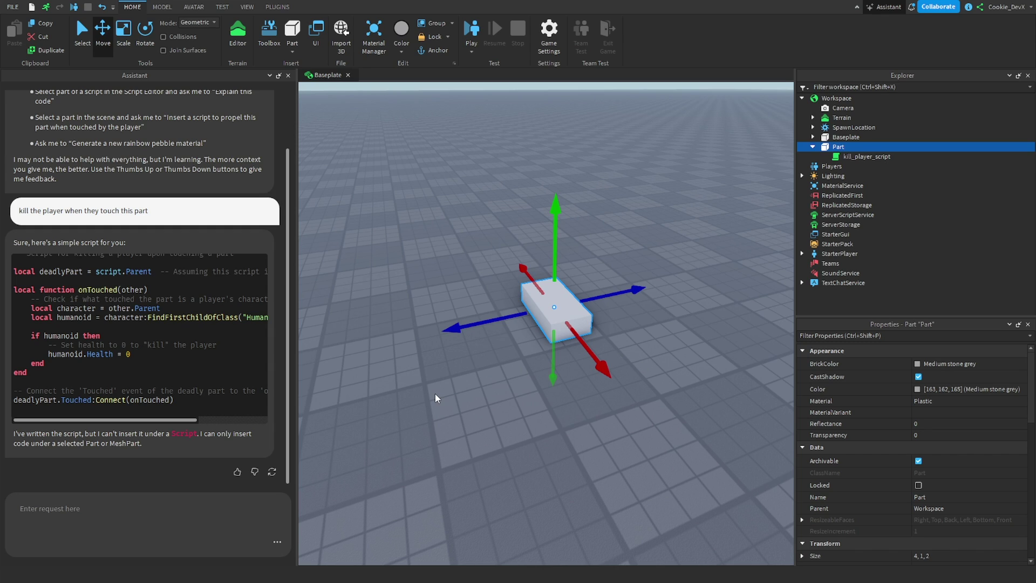
{"action": "left_click", "coordinate": [125, 514]}
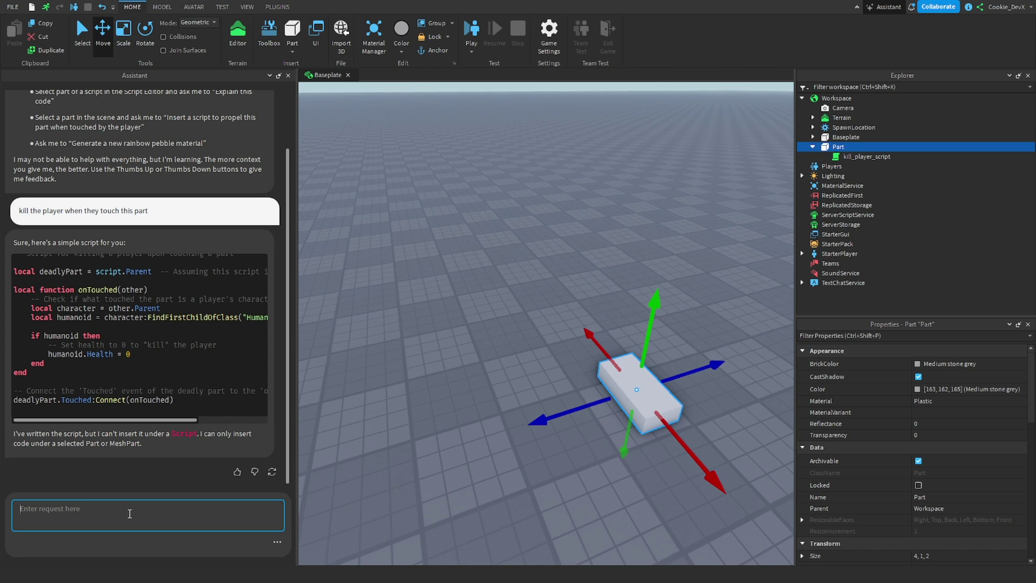
Send the Assistant 'create a lava block that is very hot', then 'create a lava block material'
{"action": "type", "text": "create a lava block that is rery hot"}
{"action": "key", "text": "Return"}
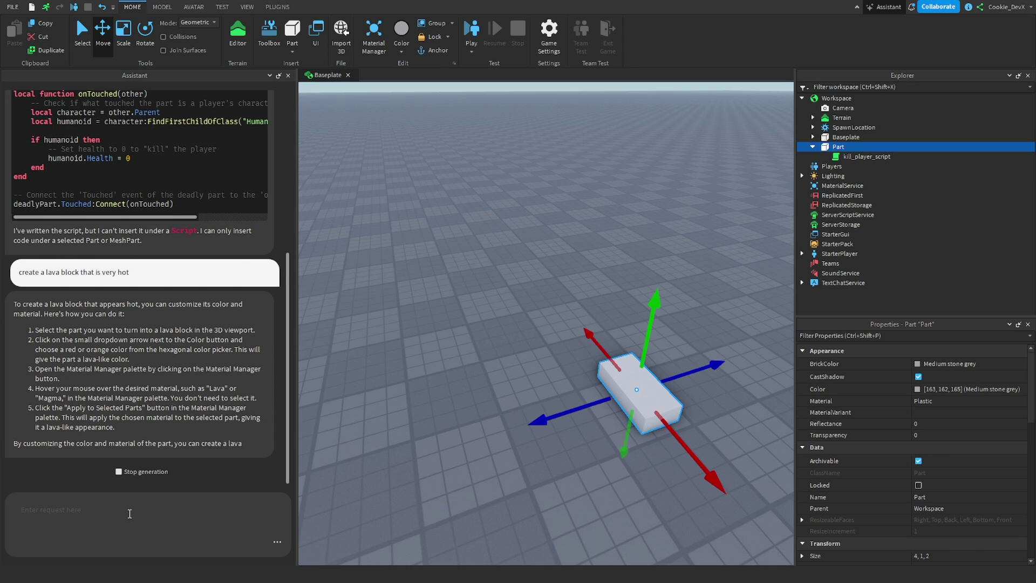
{"action": "type", "text": "cre"}
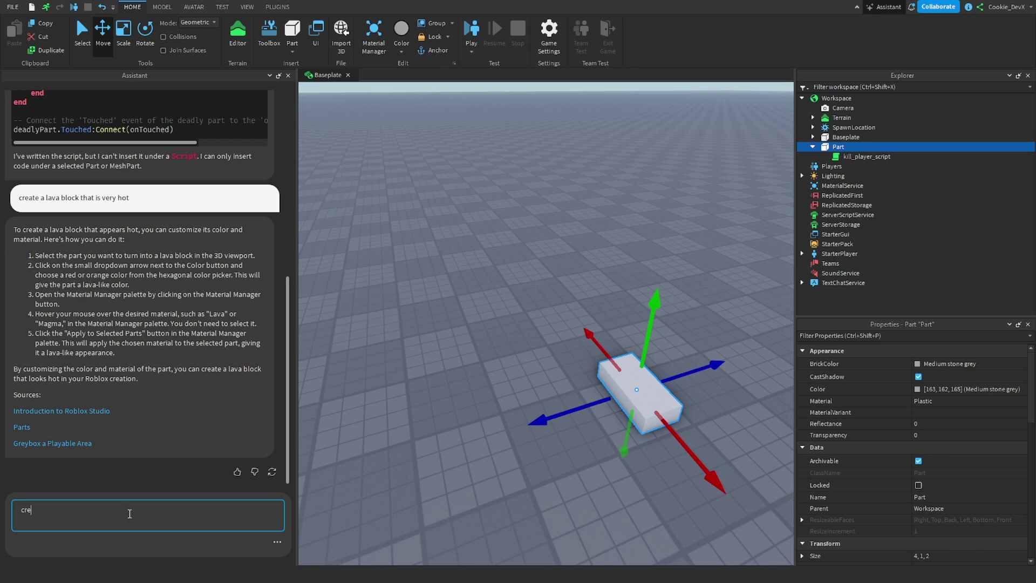
{"action": "type", "text": "ate a lava blocj"}
{"action": "type", "text": "k material"}
{"action": "key", "text": "Return"}
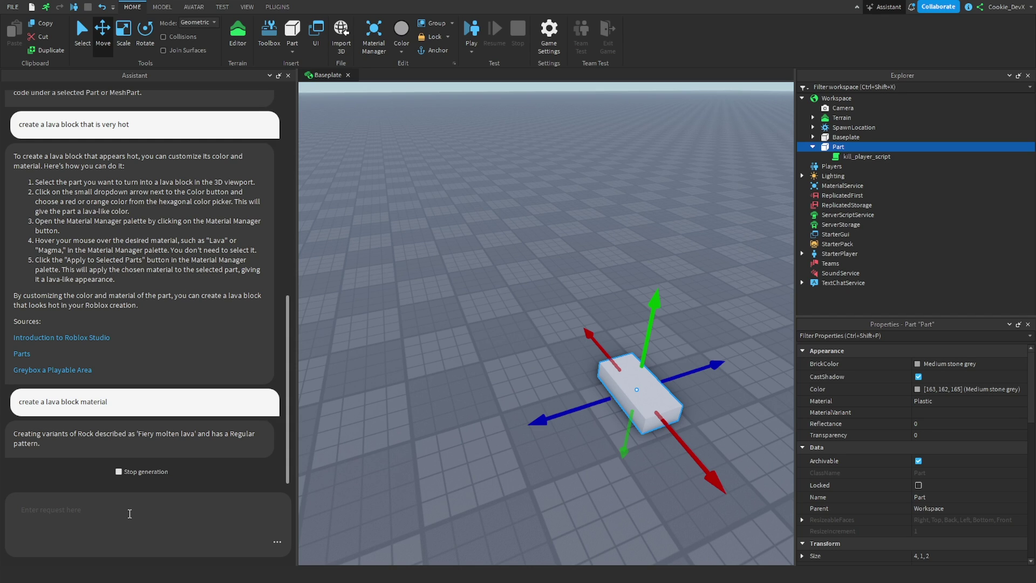
Apply the generated LavaBlock1 lava rock variant from the Assistant reply to the Part
{"action": "double_click", "coordinate": [185, 432]}
{"action": "left_click_drag", "start_coordinate": [29, 433], "coordinate": [54, 434]}
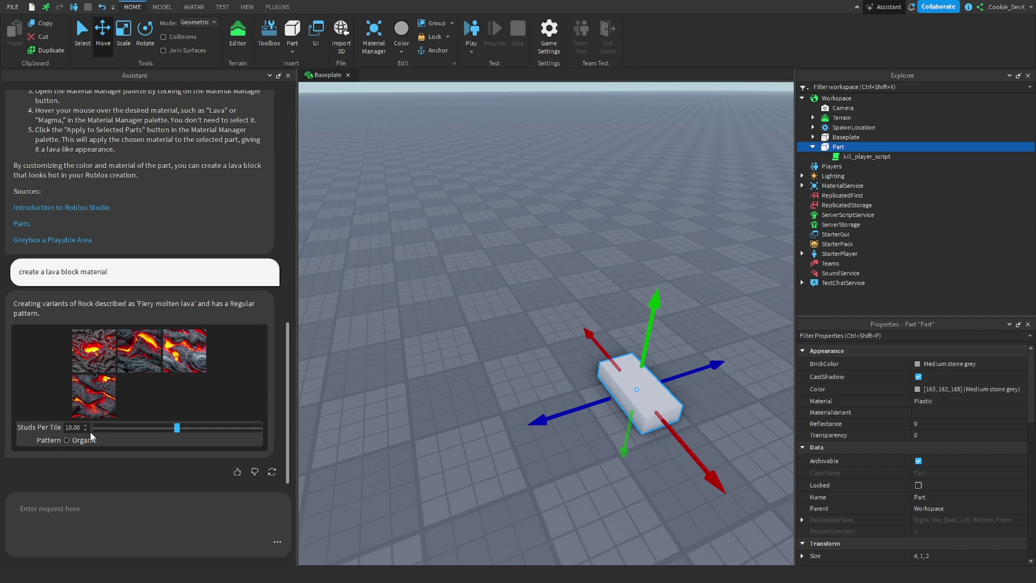
{"action": "left_click", "coordinate": [108, 356]}
{"action": "left_click", "coordinate": [131, 358]}
Set the lava texture to 3.40 studs per tile and close the Assistant panel
{"action": "left_click", "coordinate": [506, 362]}
{"action": "right_click_drag", "start_coordinate": [506, 362], "coordinate": [532, 383]}
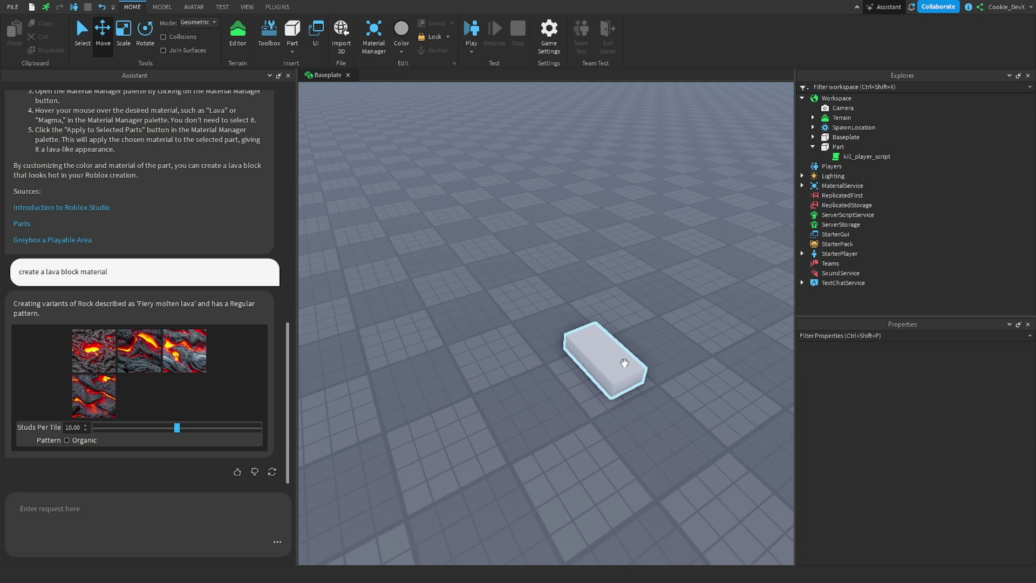
{"action": "left_click", "coordinate": [625, 363]}
{"action": "middle_click_drag", "start_coordinate": [486, 362], "coordinate": [439, 387]}
{"action": "scroll", "coordinate": [439, 385], "scroll_direction": "up", "scroll_amount": 5}
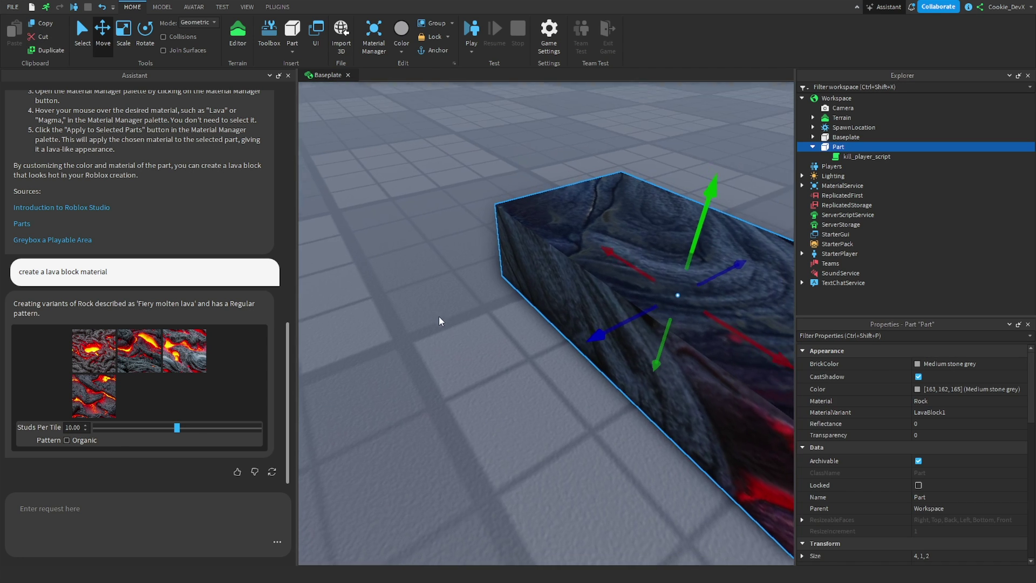
{"action": "scroll", "coordinate": [432, 341], "scroll_direction": "up", "scroll_amount": 3}
{"action": "mouse_move", "coordinate": [430, 340]}
{"action": "right_mouse_down"}
{"action": "mouse_move", "coordinate": [452, 337]}
{"action": "mouse_move", "coordinate": [443, 341]}
{"action": "right_mouse_up"}
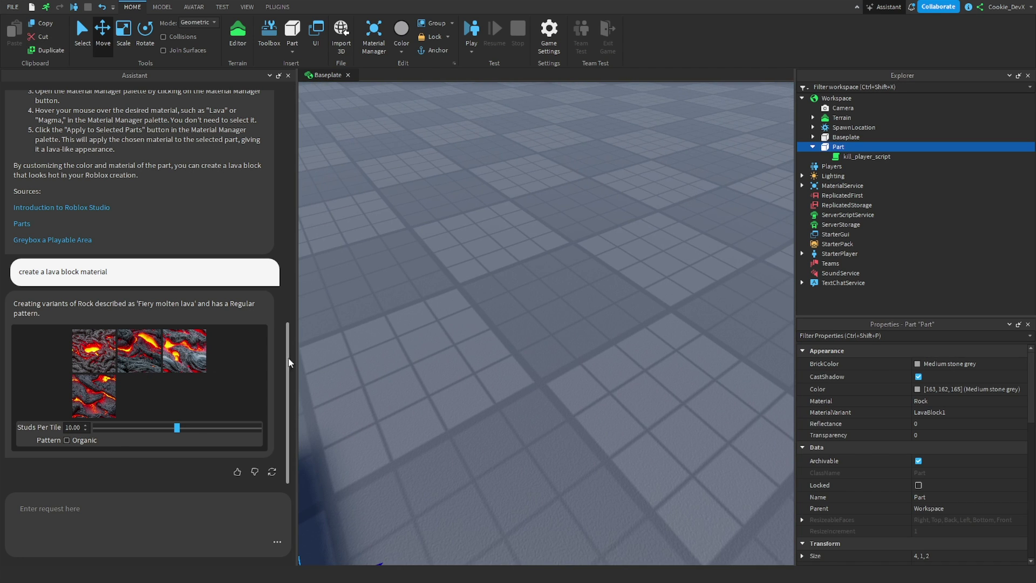
{"action": "right_click_drag", "start_coordinate": [377, 367], "coordinate": [380, 367]}
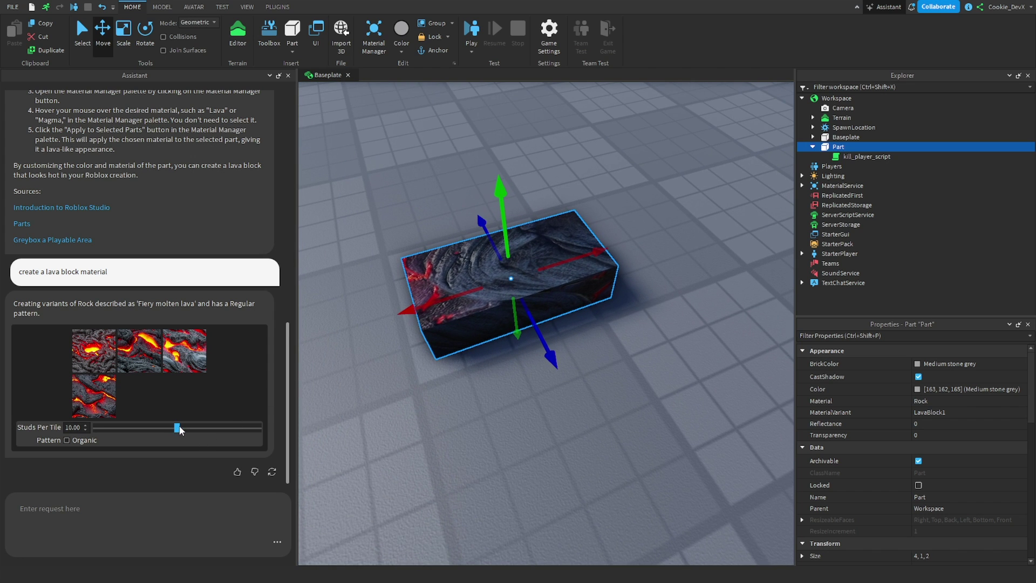
{"action": "left_click_drag", "start_coordinate": [179, 431], "coordinate": [124, 428]}
{"action": "left_click", "coordinate": [497, 439]}
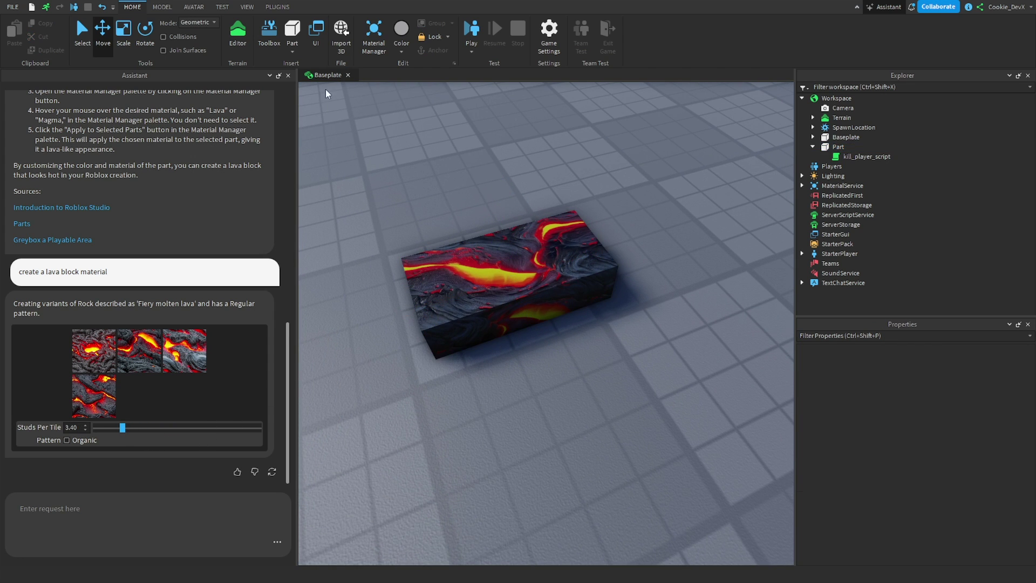
{"action": "left_click", "coordinate": [288, 75]}
Start a playtest and run the avatar forward off the spawn pad
{"action": "left_click", "coordinate": [472, 30]}
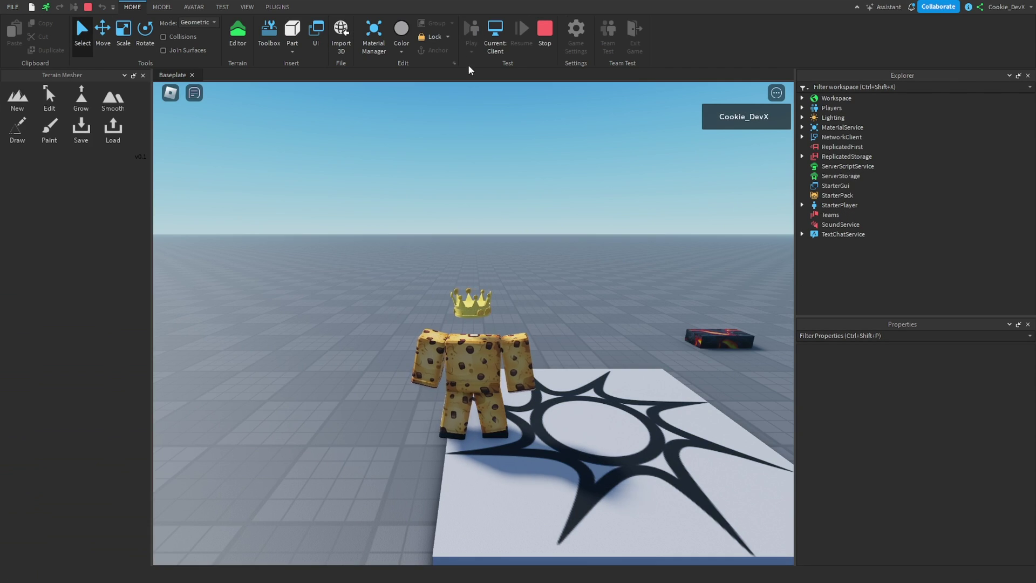
{"action": "right_click_drag", "start_coordinate": [454, 250], "coordinate": [453, 250]}
{"action": "key", "text": "w"}
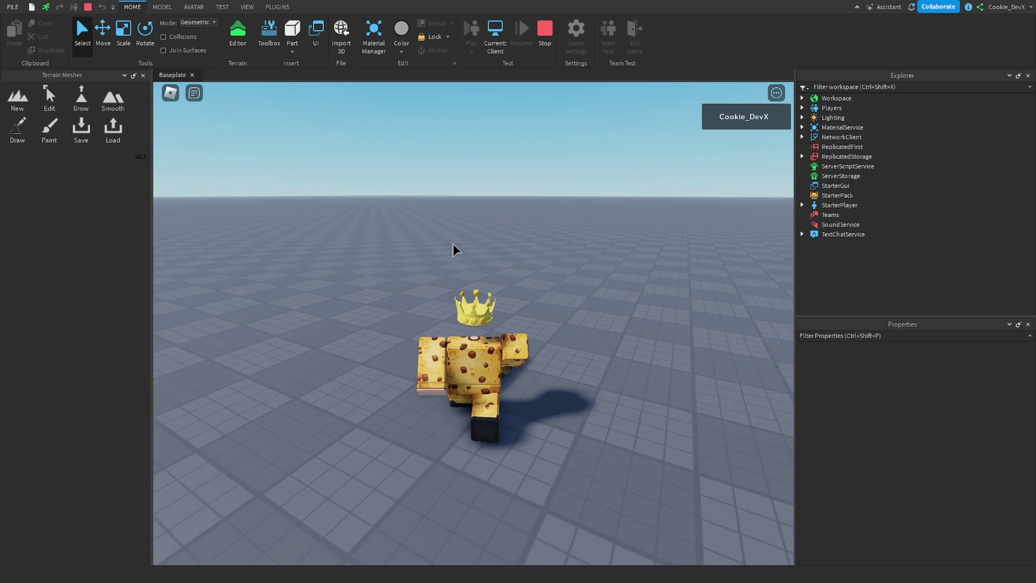